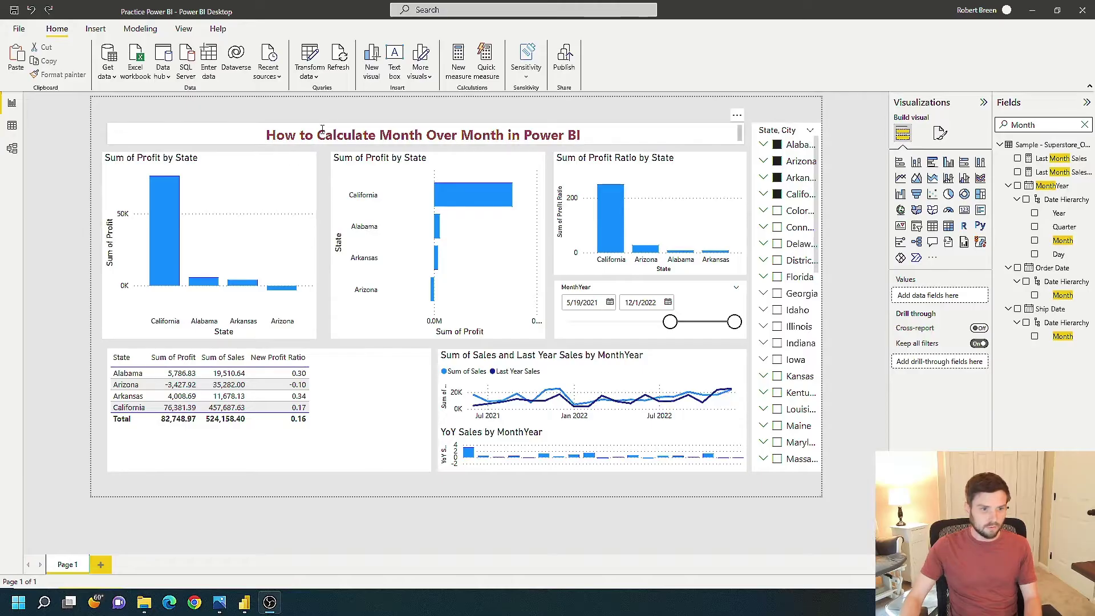
Step: Add Page 2 with a blank line chart enlarged to fill most of the page
{"action": "left_click", "coordinate": [101, 566]}
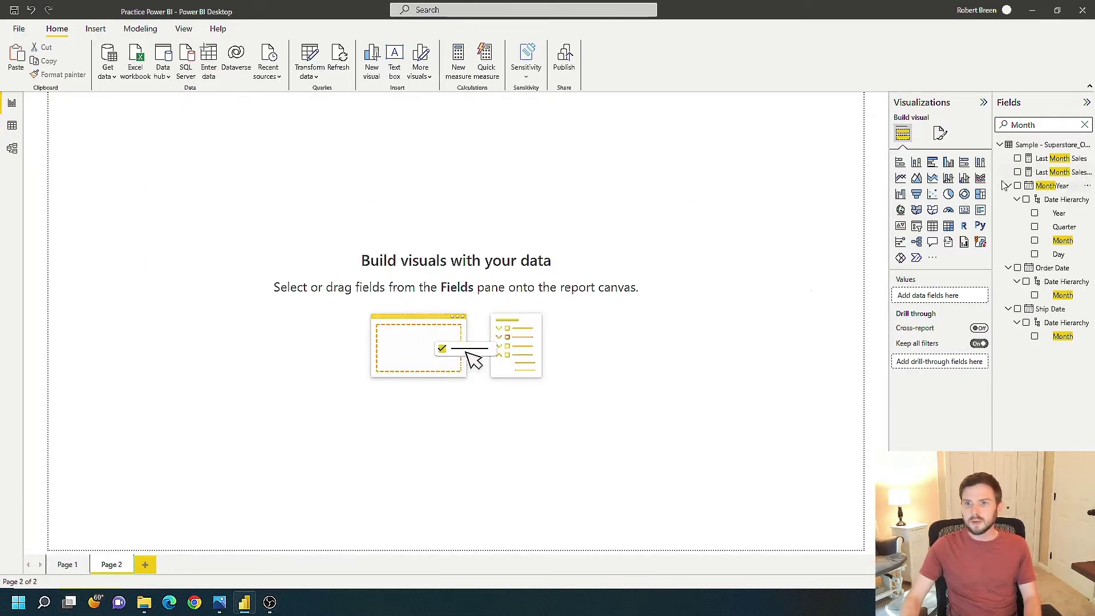
{"action": "left_click", "coordinate": [900, 178]}
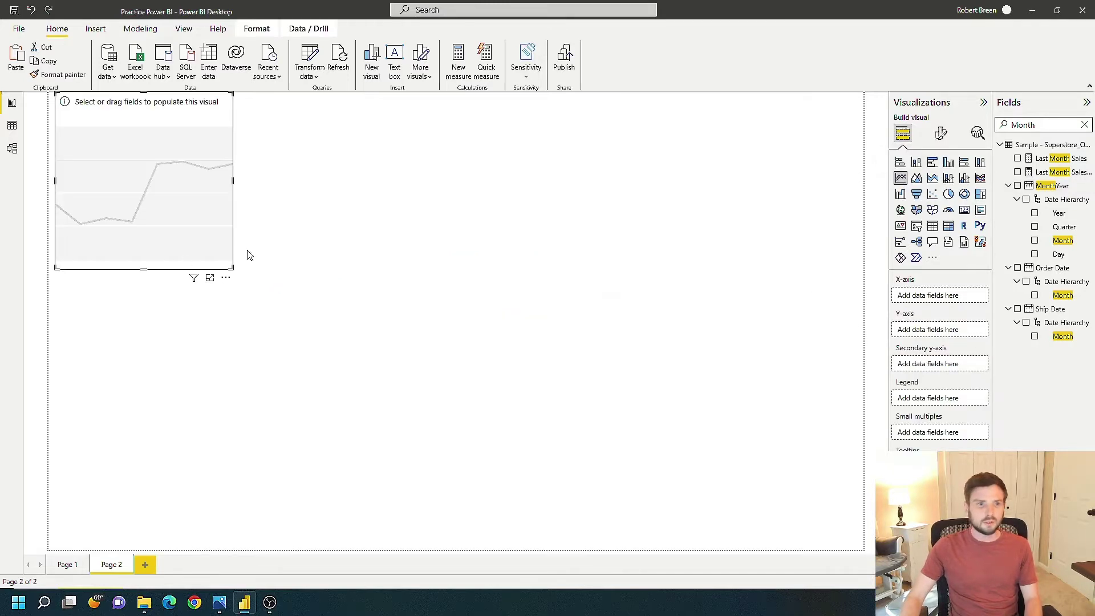
{"action": "left_click_drag", "start_coordinate": [234, 267], "coordinate": [793, 473]}
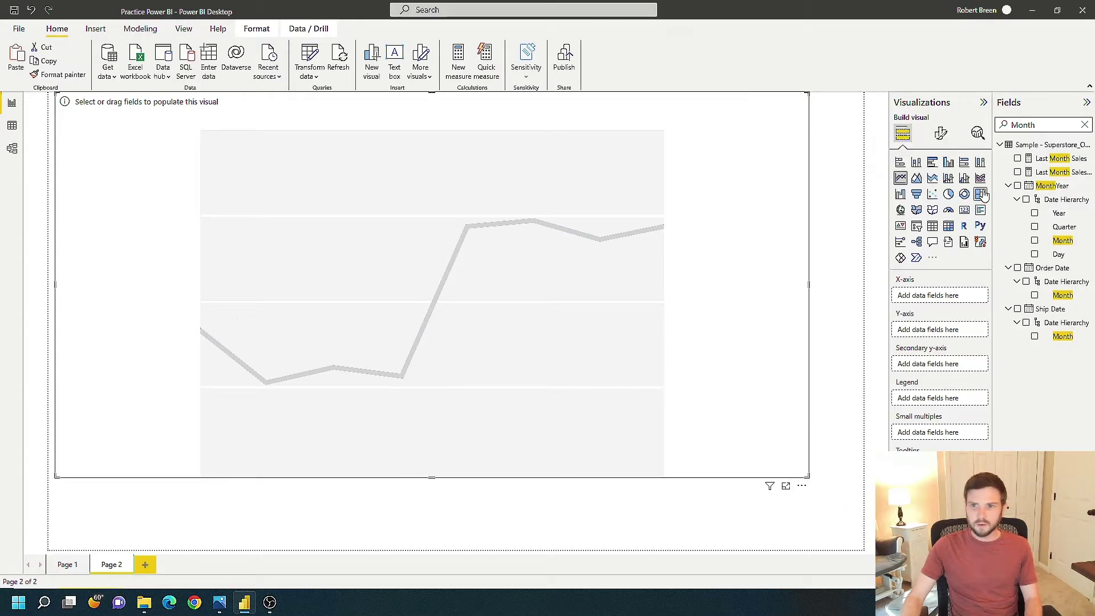
Step: Put MonthYear on the X-axis as the plain field rather than its date hierarchy
{"action": "left_click", "coordinate": [1018, 187]}
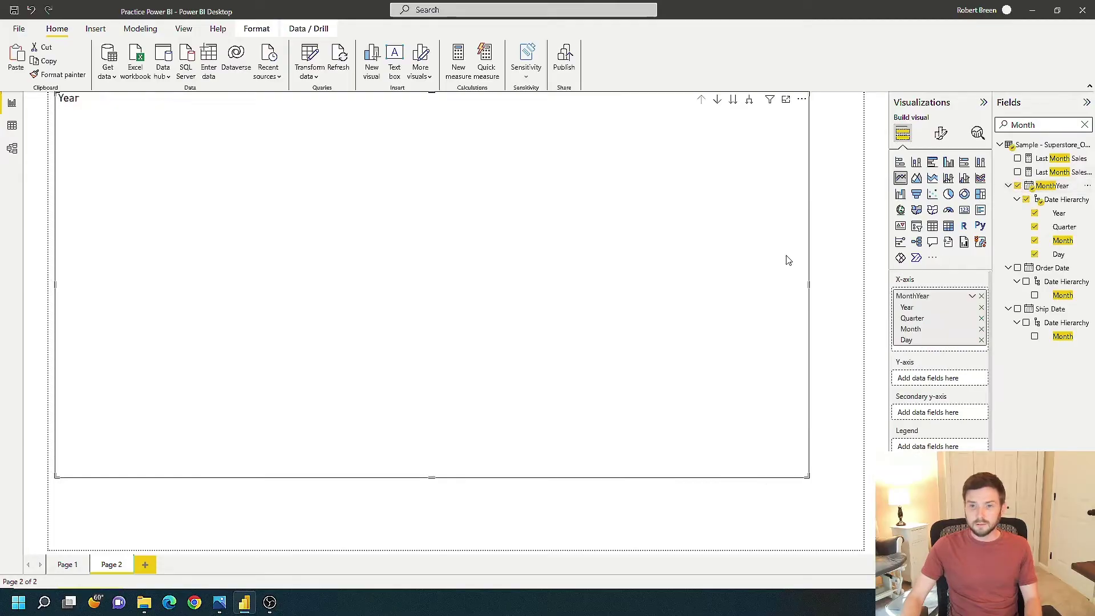
{"action": "left_click", "coordinate": [974, 299]}
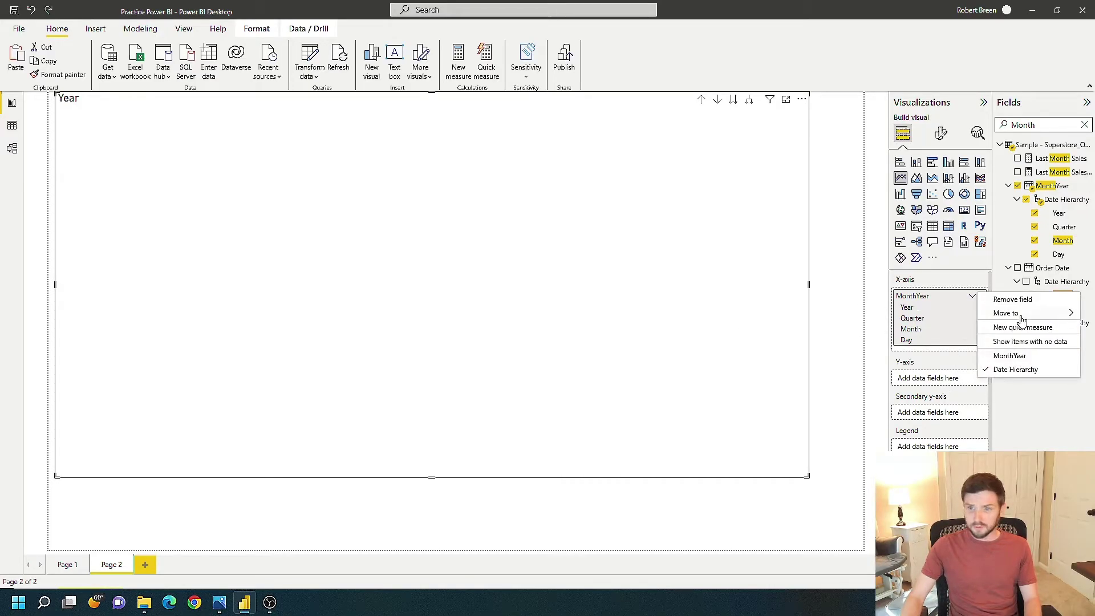
{"action": "left_click", "coordinate": [1010, 356]}
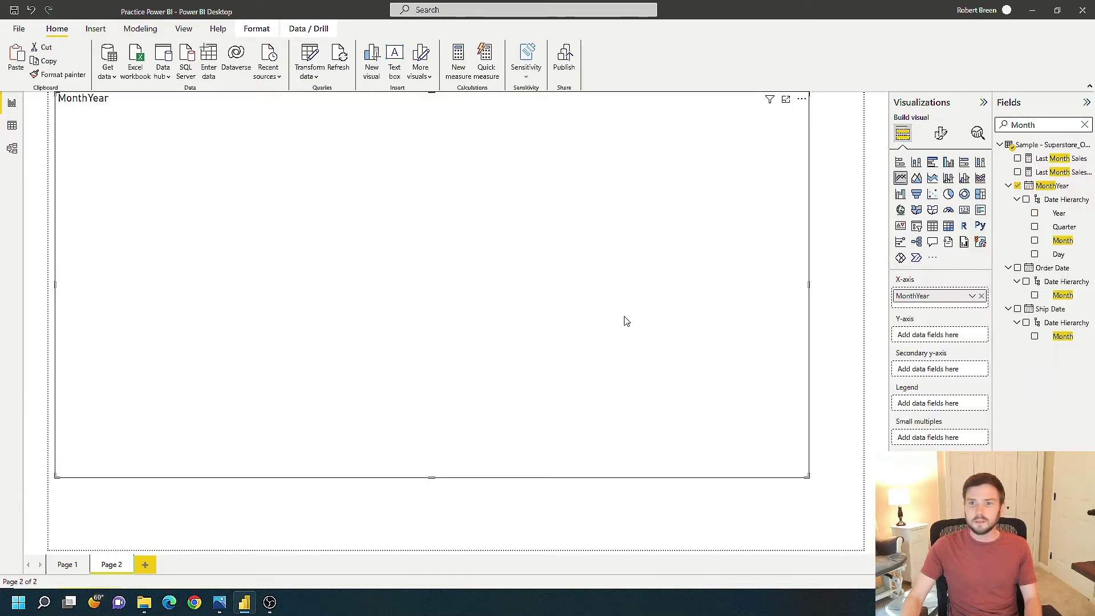
Step: Find the Sales field via the search box and plot Sum of Sales on the Y-axis
{"action": "triple_click", "coordinate": [1039, 123]}
{"action": "type", "text": "sale"}
{"action": "left_click", "coordinate": [1019, 227]}
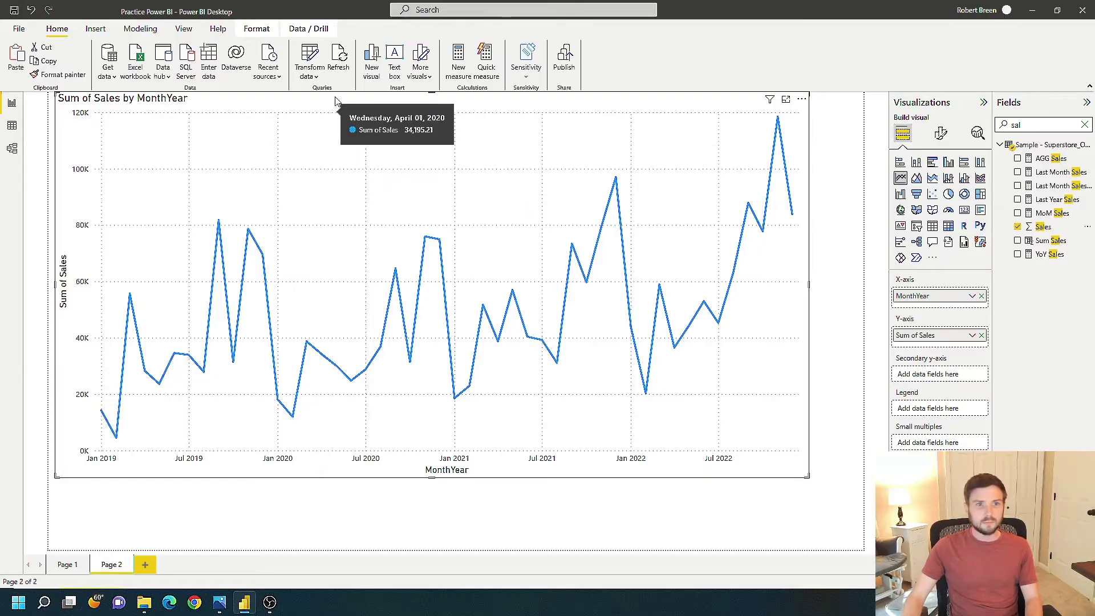
{"action": "left_click", "coordinate": [418, 144]}
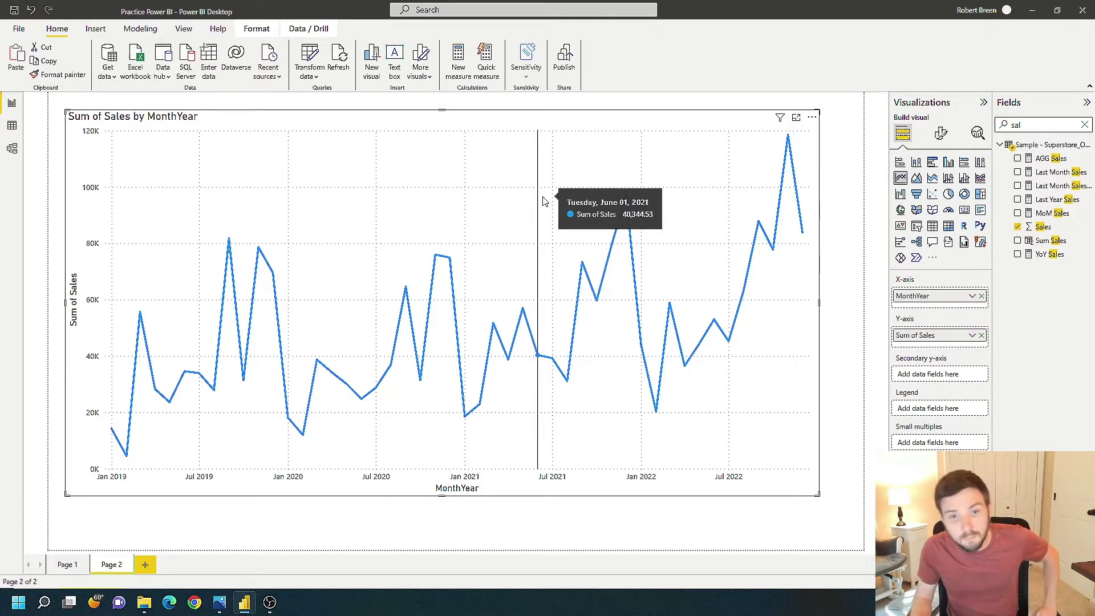
Step: Switch to Data view and start a new measure in the Superstore orders table
{"action": "left_click", "coordinate": [13, 126]}
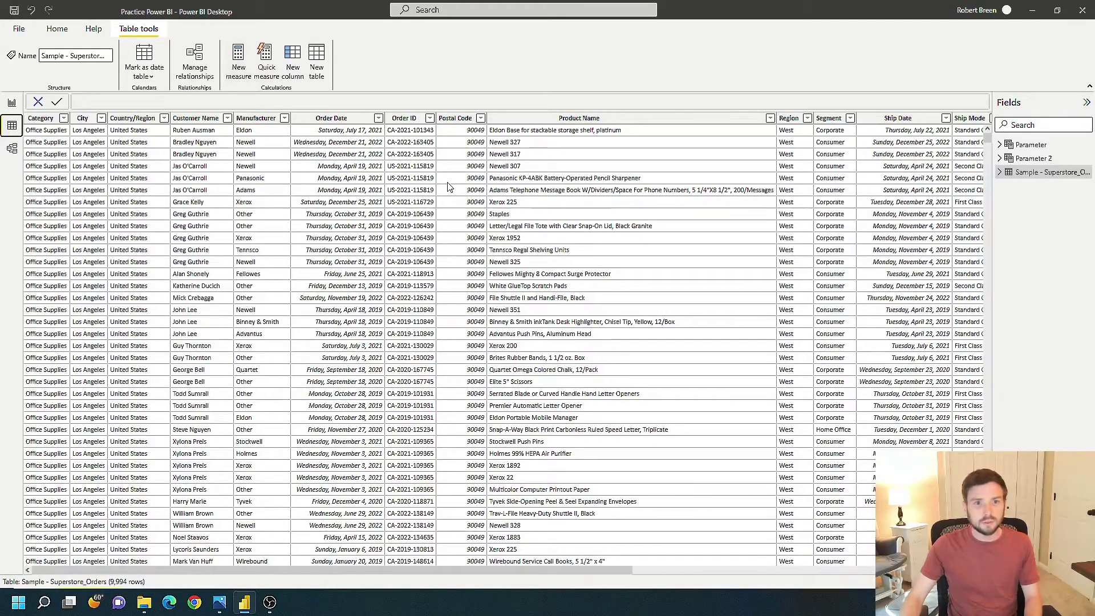
{"action": "right_click", "coordinate": [1048, 172]}
{"action": "left_click", "coordinate": [1048, 185]}
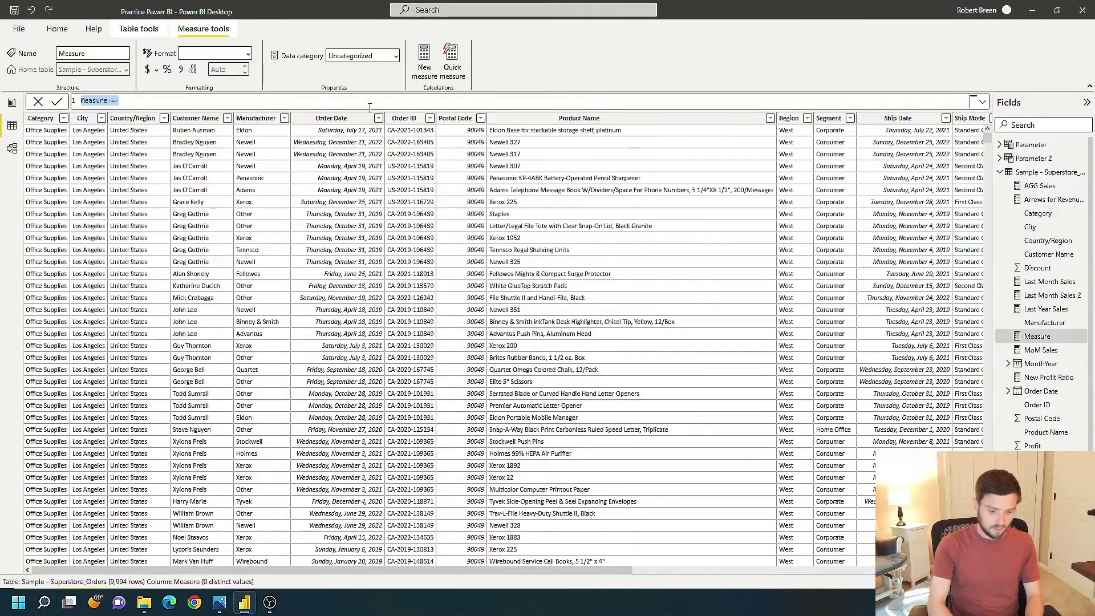
{"action": "type", "text": "Last"}
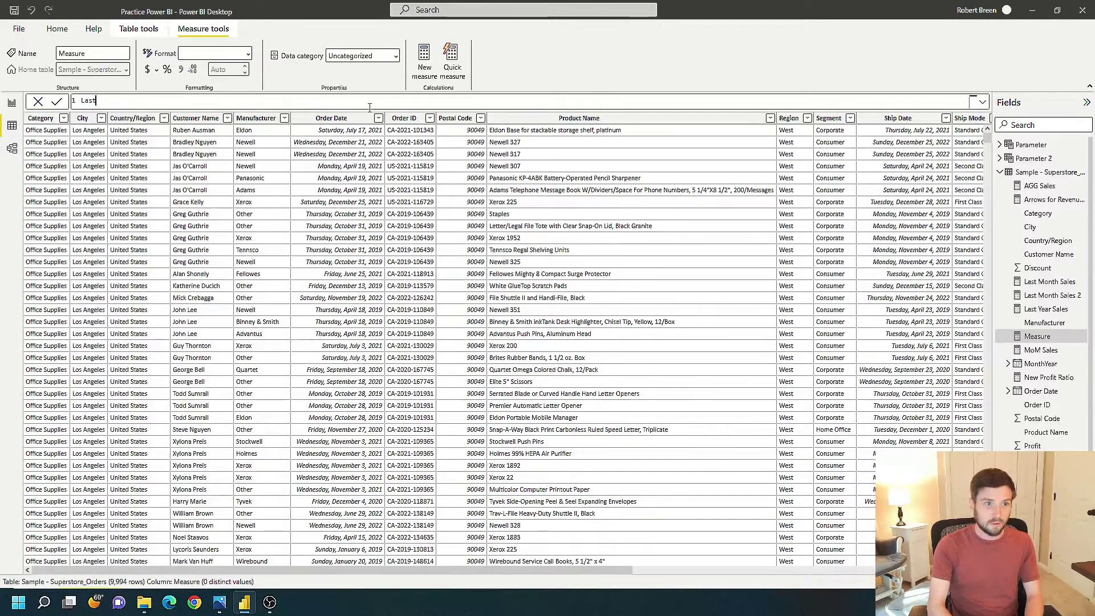
{"action": "type", "text": " Month Sales_ ="}
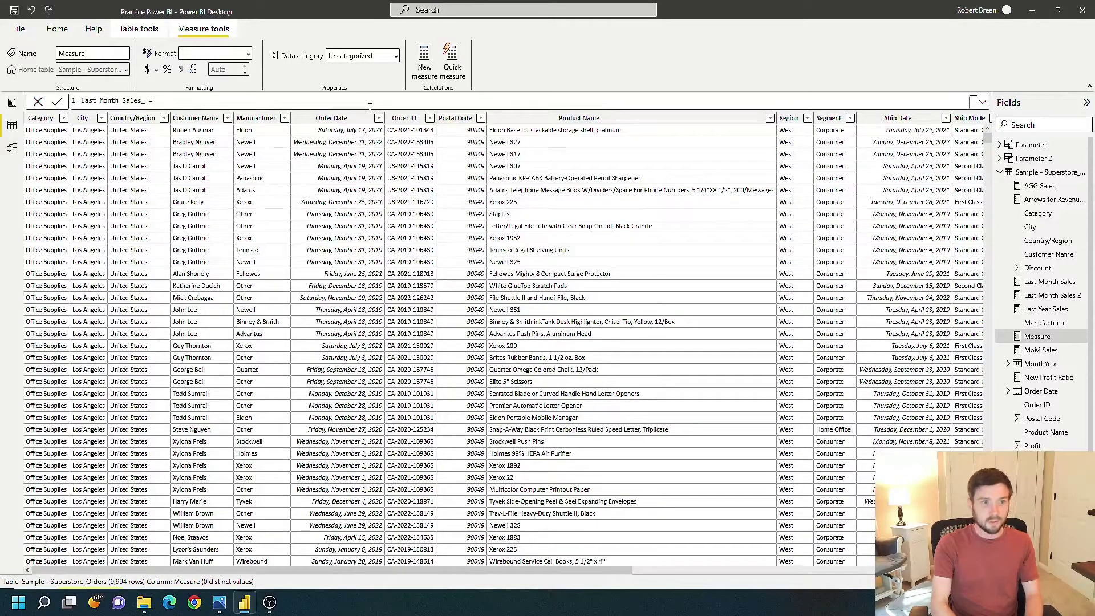
{"action": "type", "text": "calculate("}
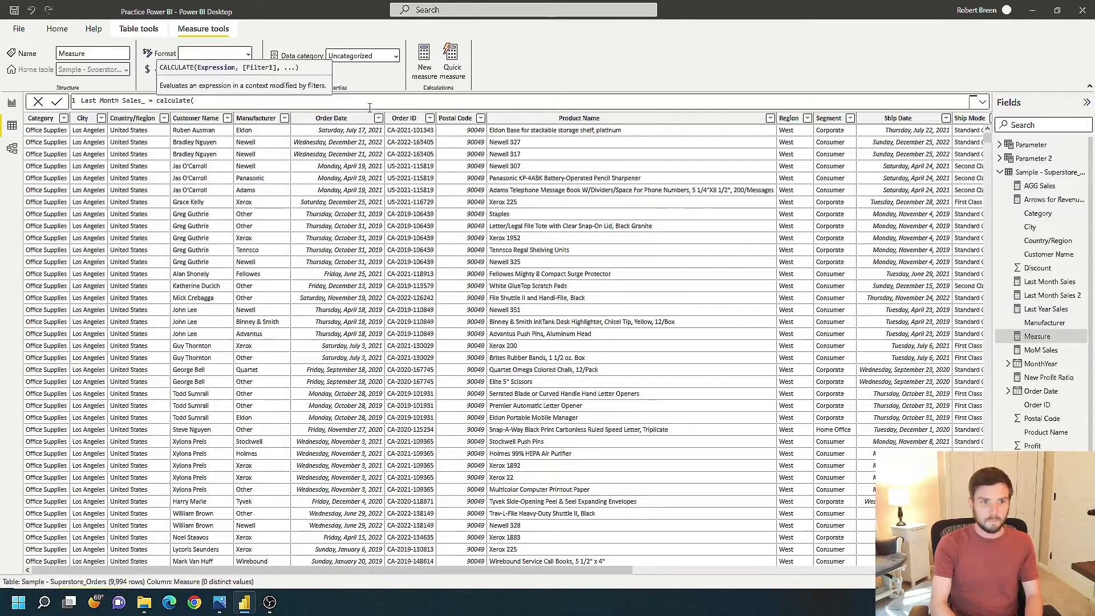
{"action": "type", "text": "sum"}
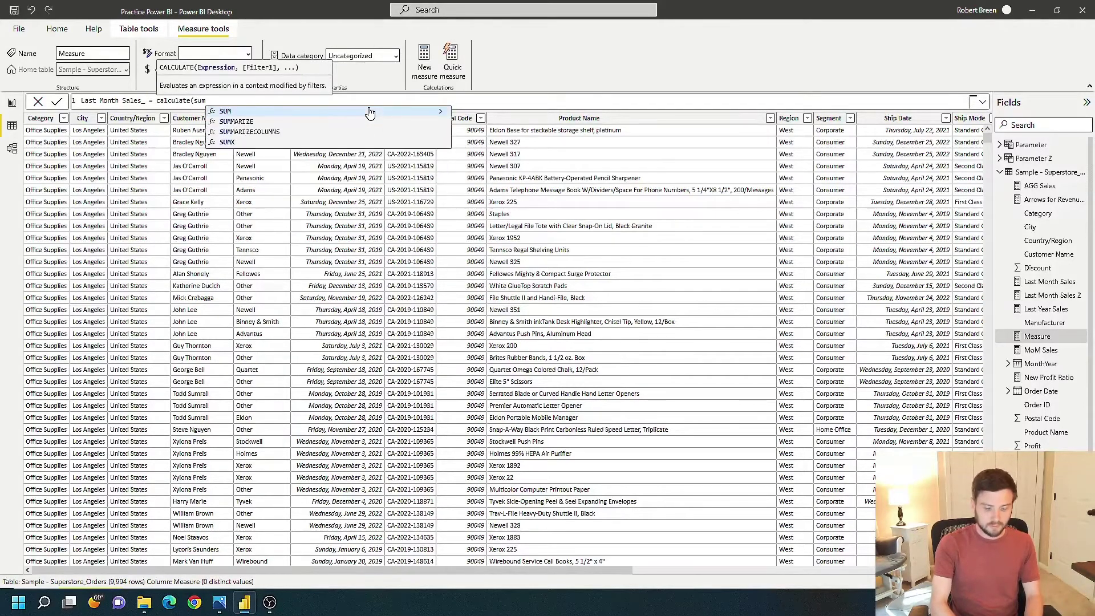
{"action": "type", "text": "(sales"}
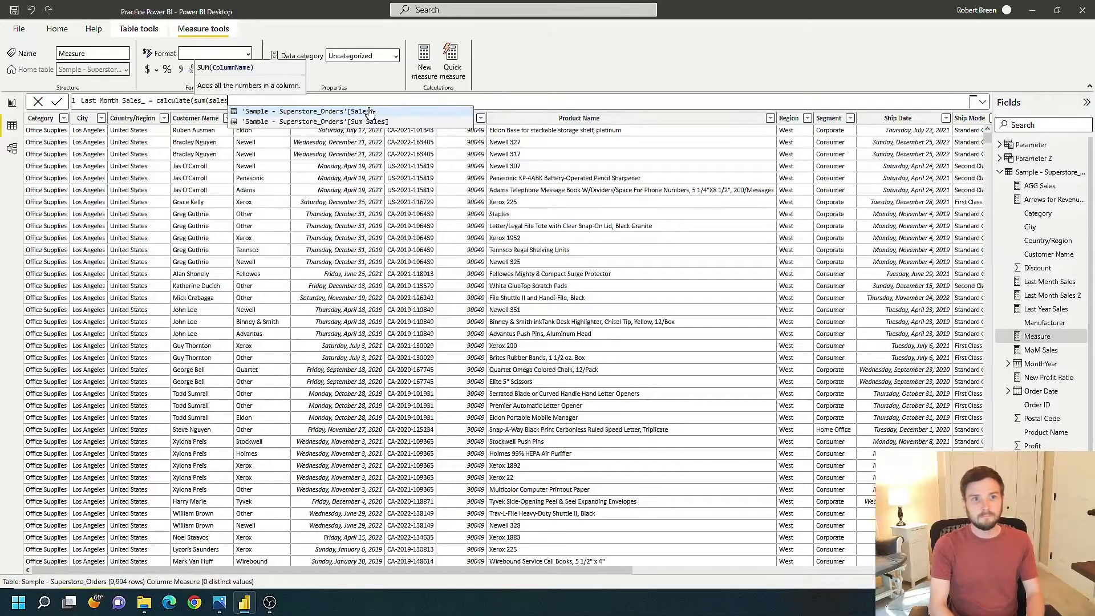
Step: Write Last Month Sales_ = CALCULATE(SUM([Sales]), PARALLELPERIOD([MonthYear], -1, MONTH))
{"action": "left_click", "coordinate": [371, 112]}
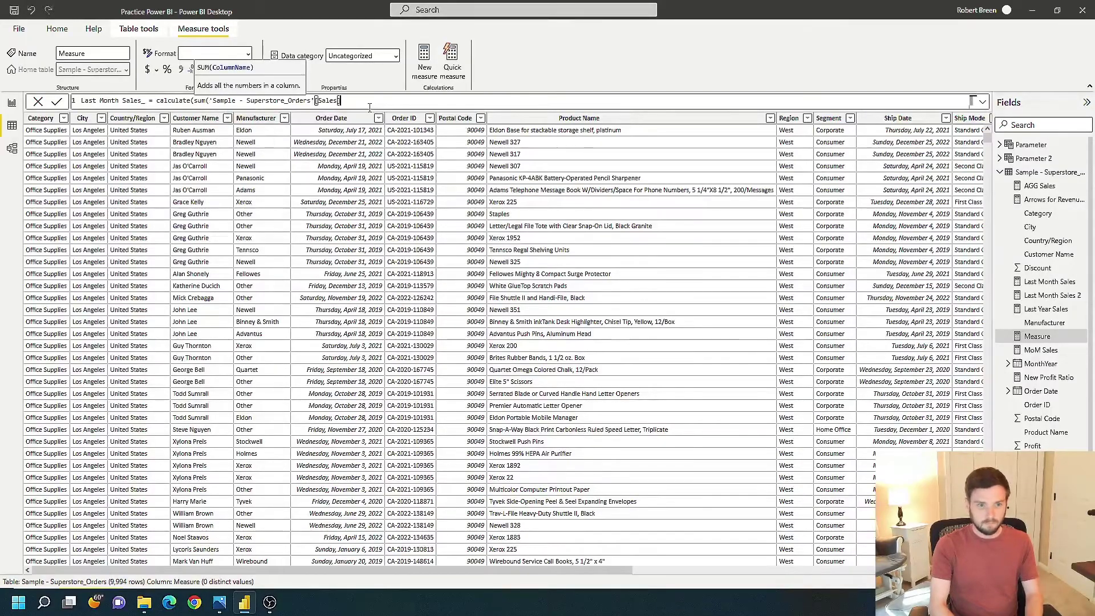
{"action": "type", "text": "), "}
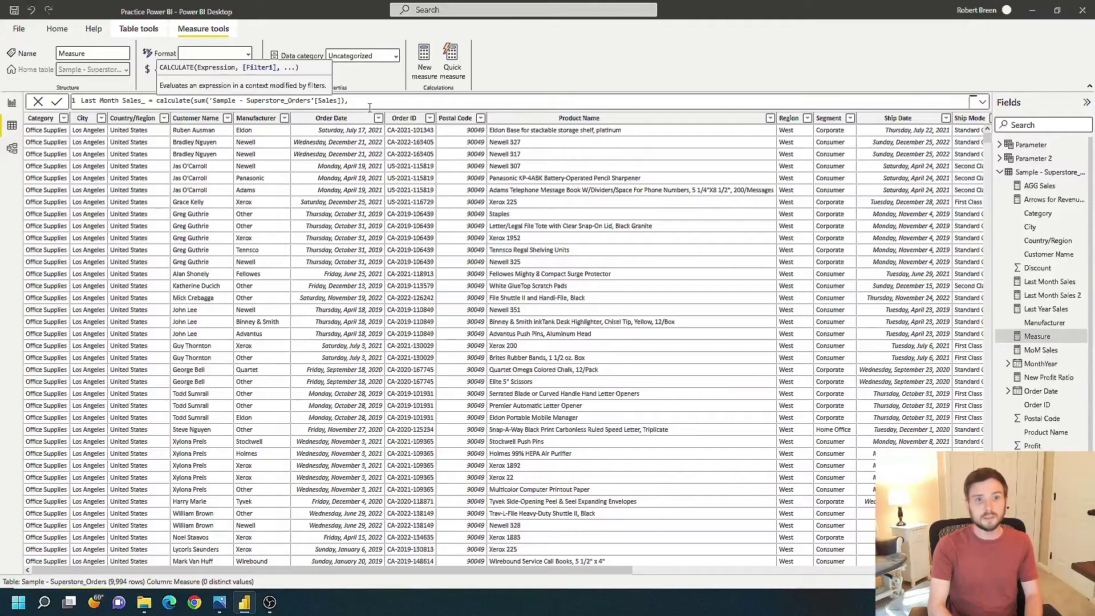
{"action": "type", "text": "parale"}
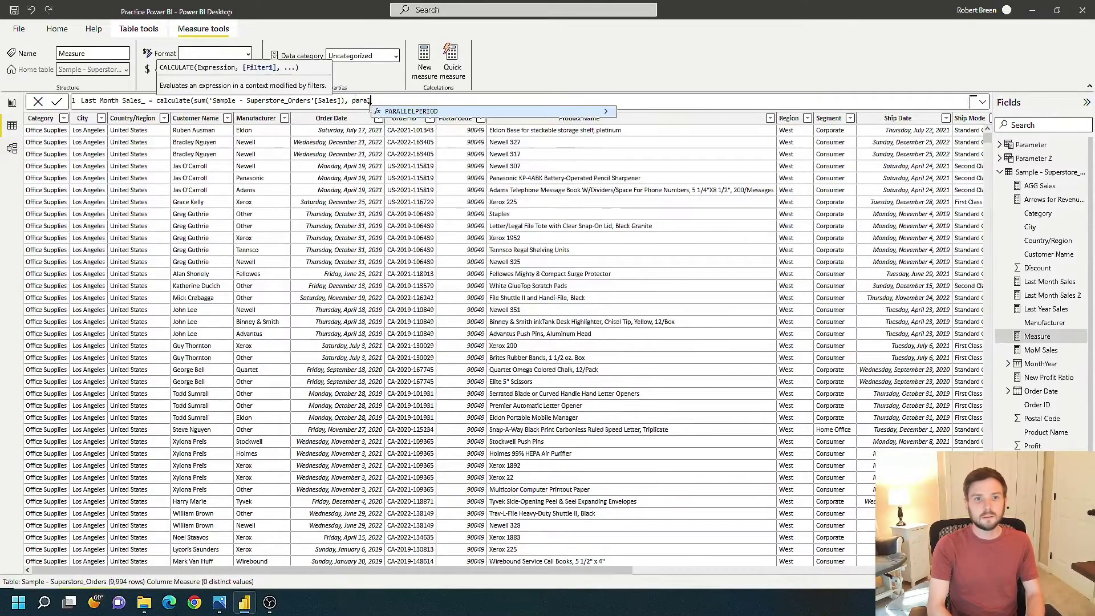
{"action": "key", "text": "Tab"}
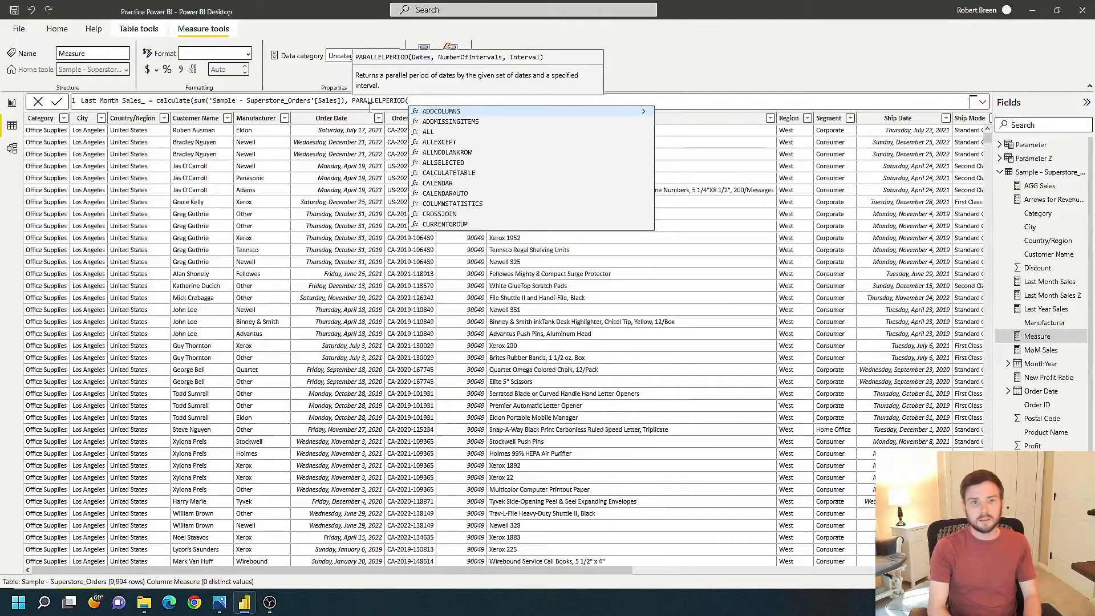
{"action": "type", "text": "mont"}
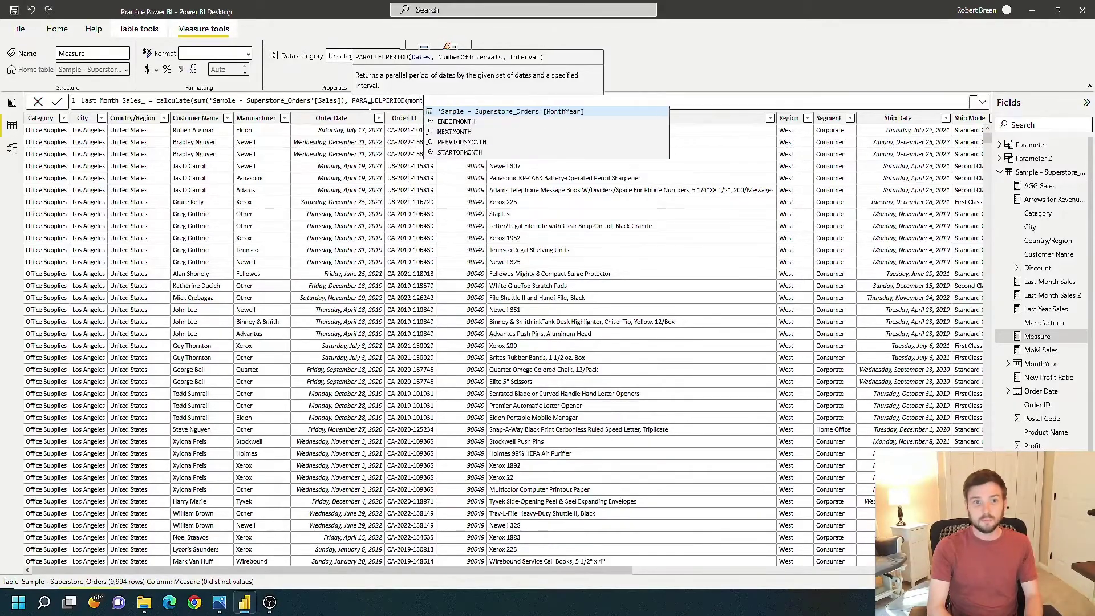
{"action": "key", "text": "Tab"}
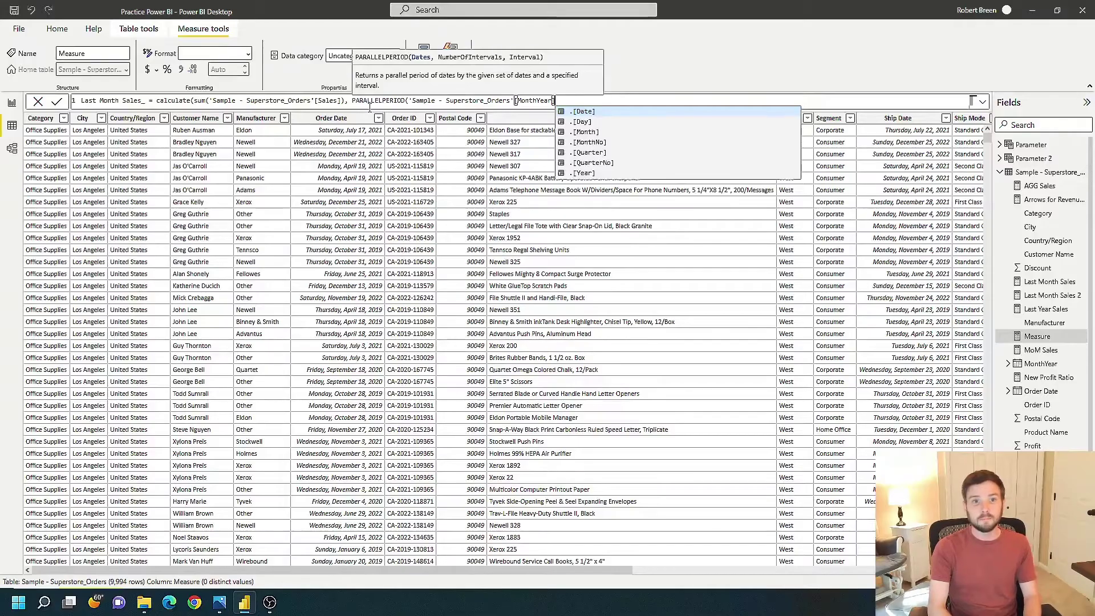
{"action": "type", "text": ", -1"}
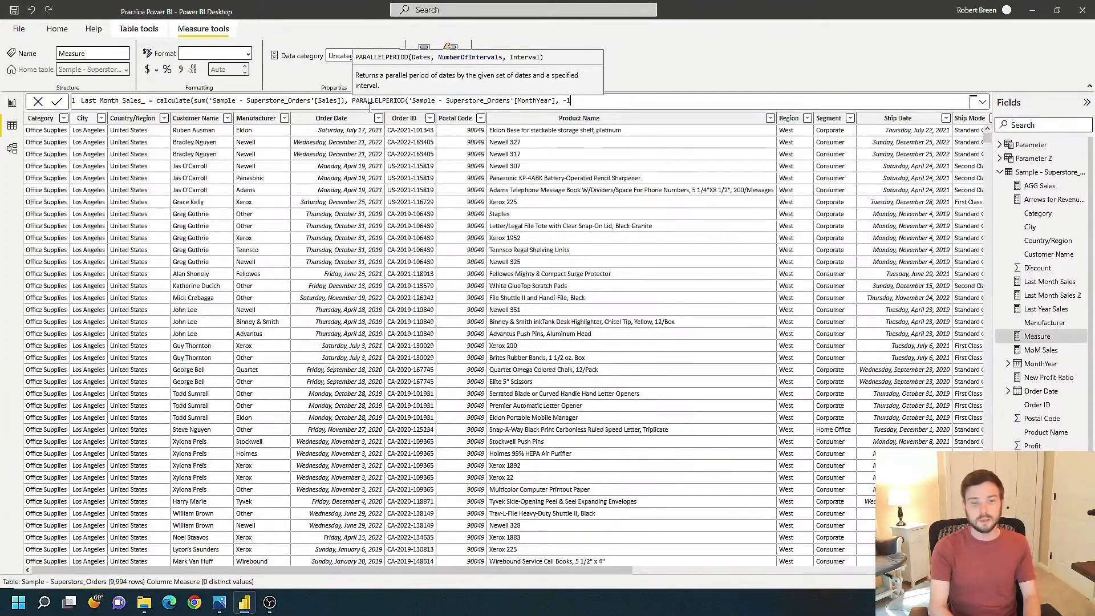
{"action": "type", "text": ", MONTH"}
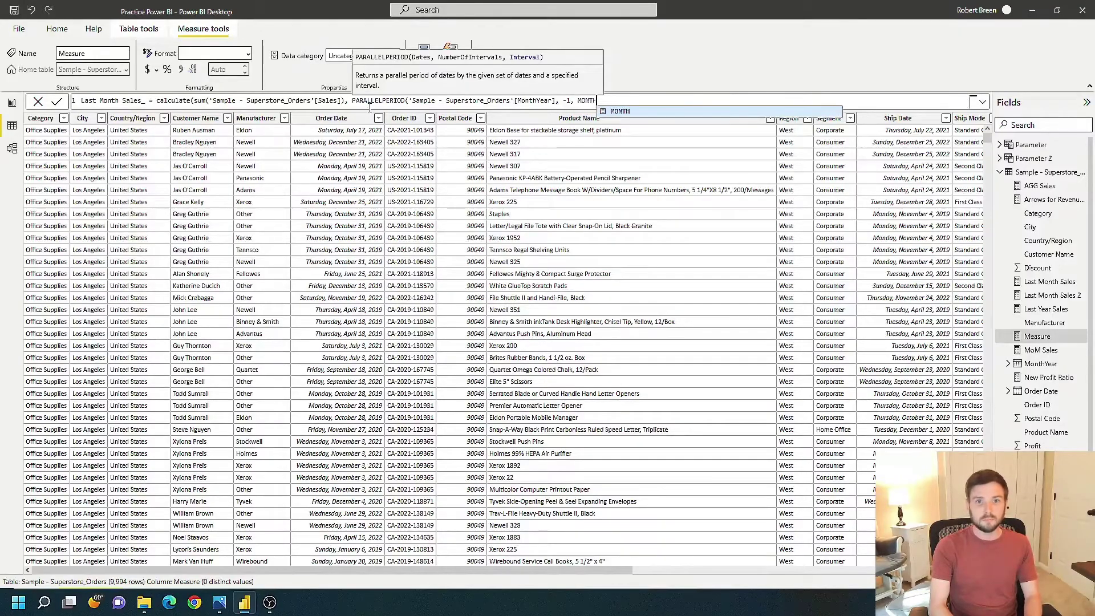
{"action": "type", "text": ")"}
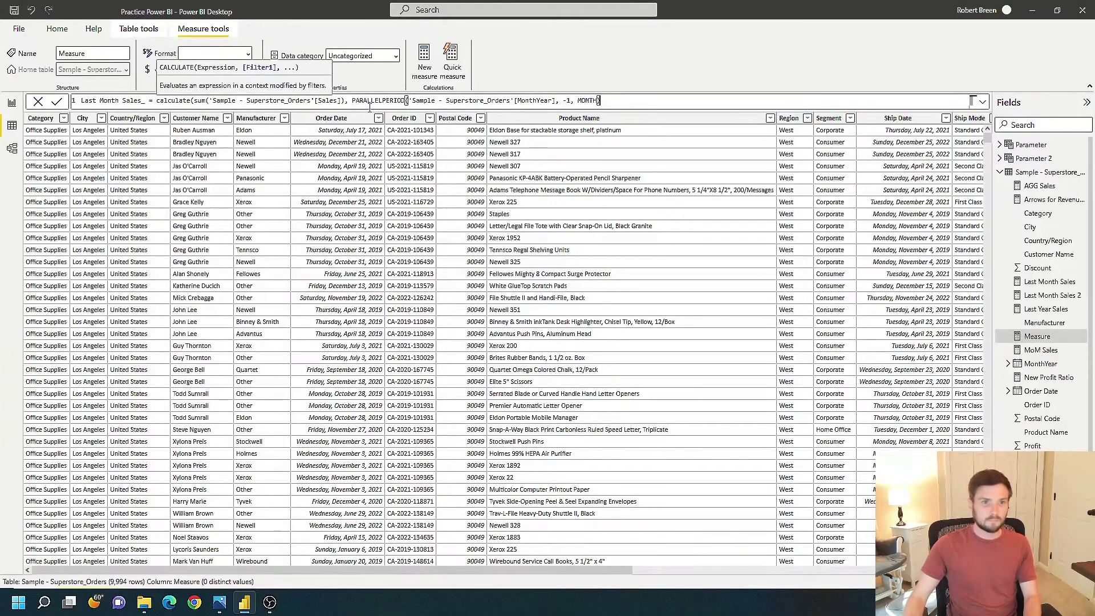
{"action": "type", "text": ")"}
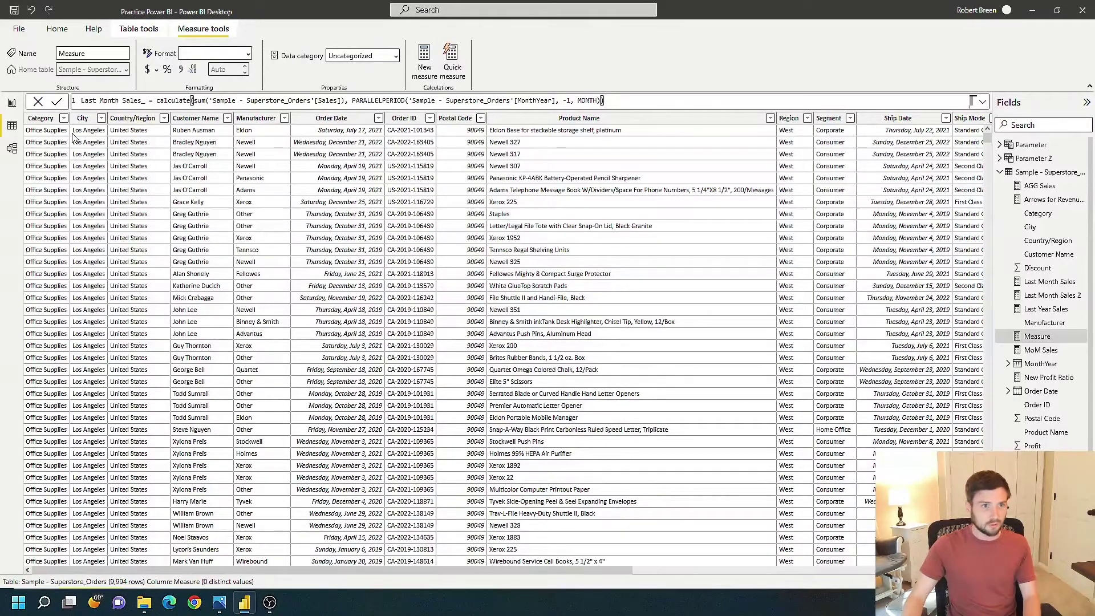
Step: Commit Last Month Sales_ and add it as a second line on the report's sales chart
{"action": "left_click", "coordinate": [56, 101]}
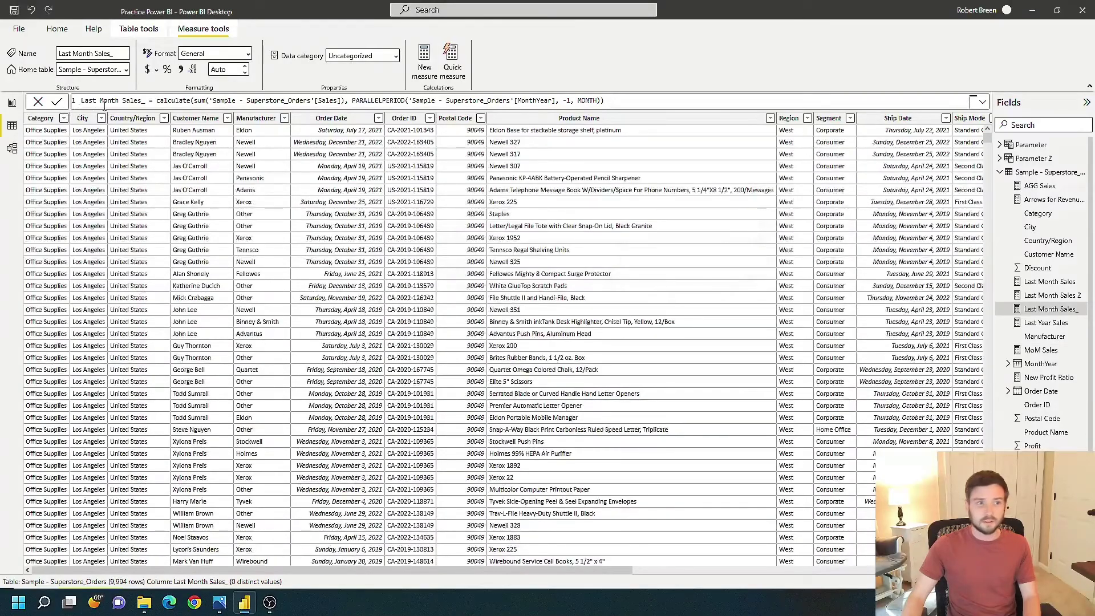
{"action": "left_click", "coordinate": [13, 103]}
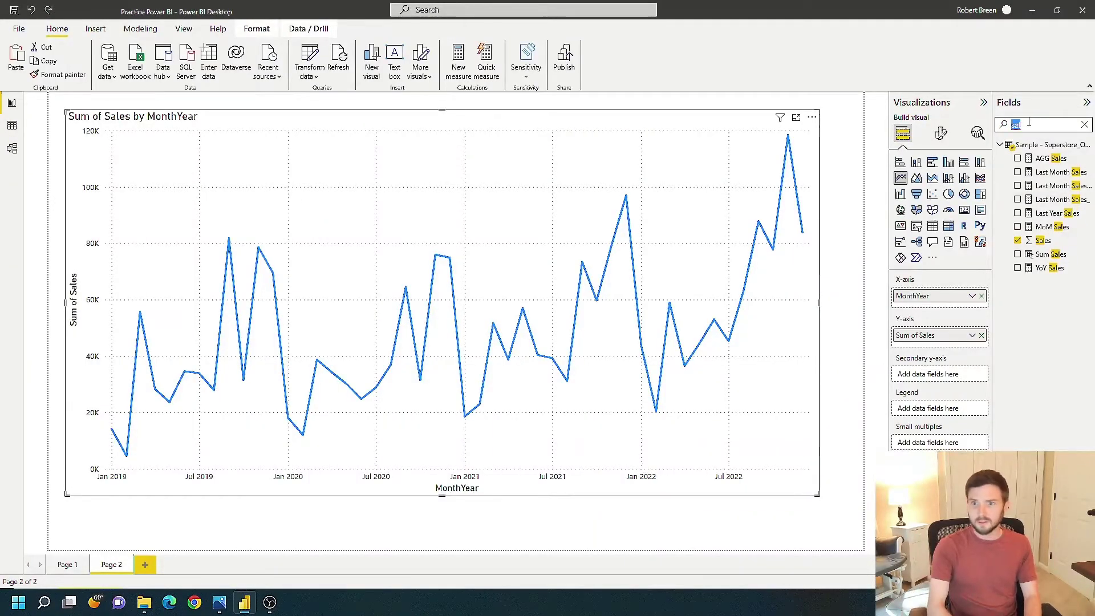
{"action": "type", "text": "last"}
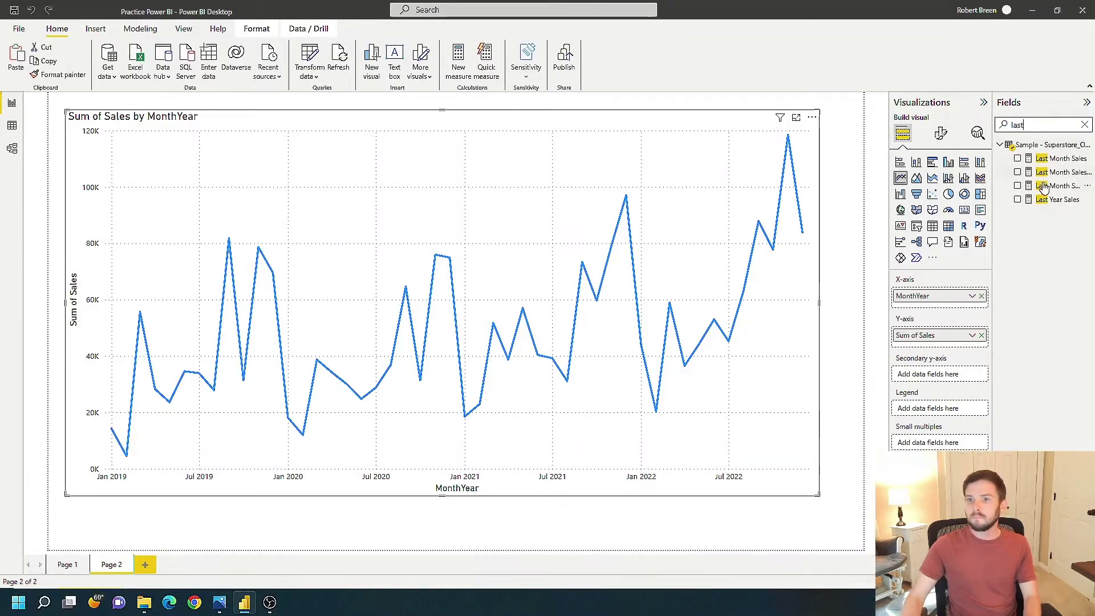
{"action": "left_click", "coordinate": [1018, 186]}
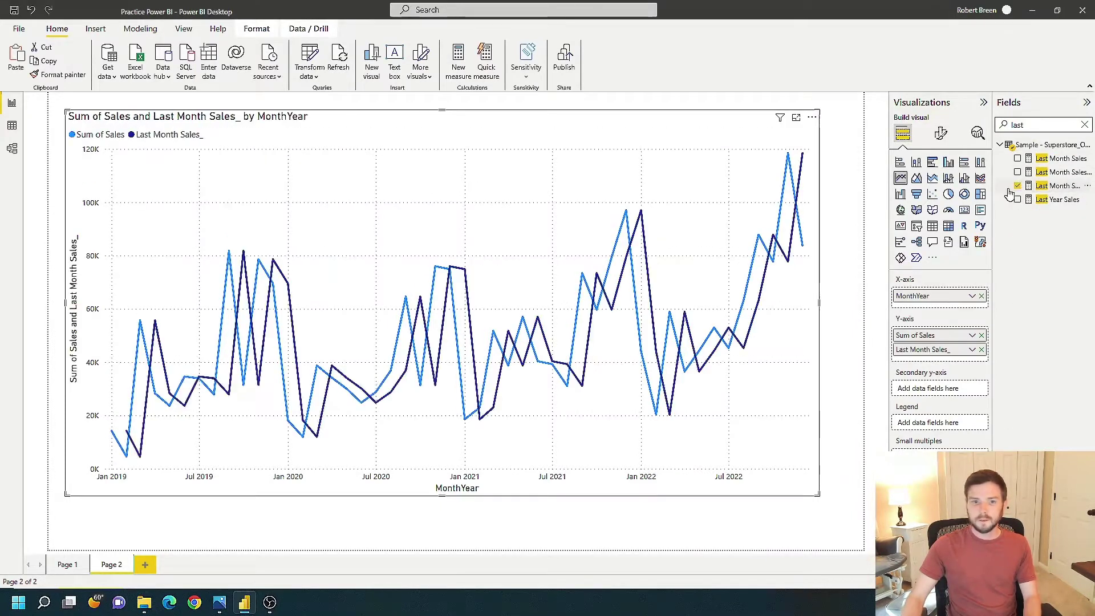
{"action": "mouse_move", "coordinate": [258, 257]}
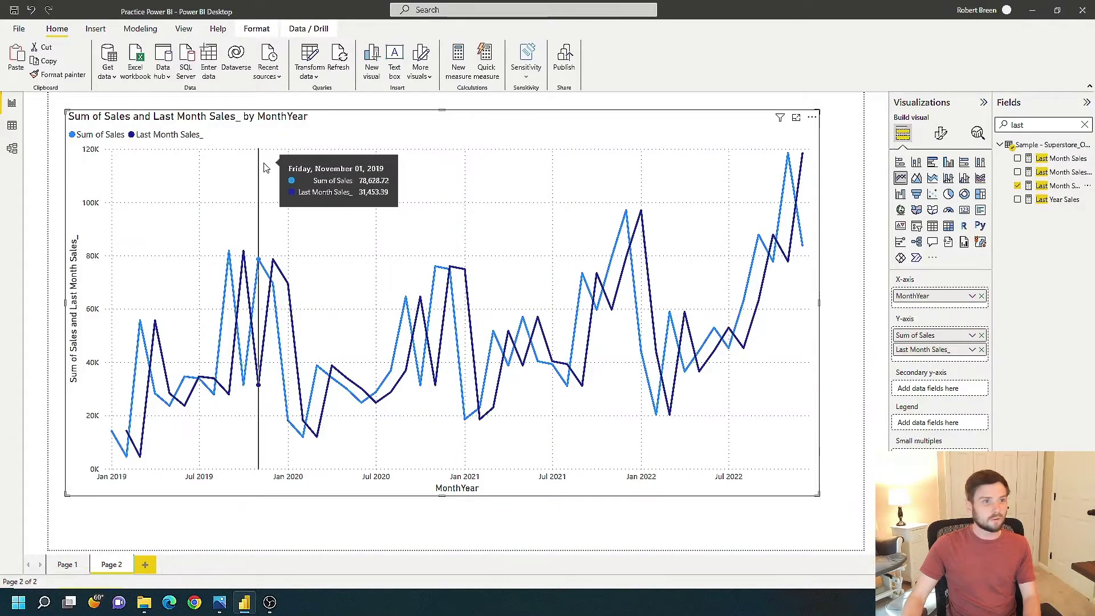
Step: Return to Data view and start another new measure from the ribbon
{"action": "left_click", "coordinate": [10, 124]}
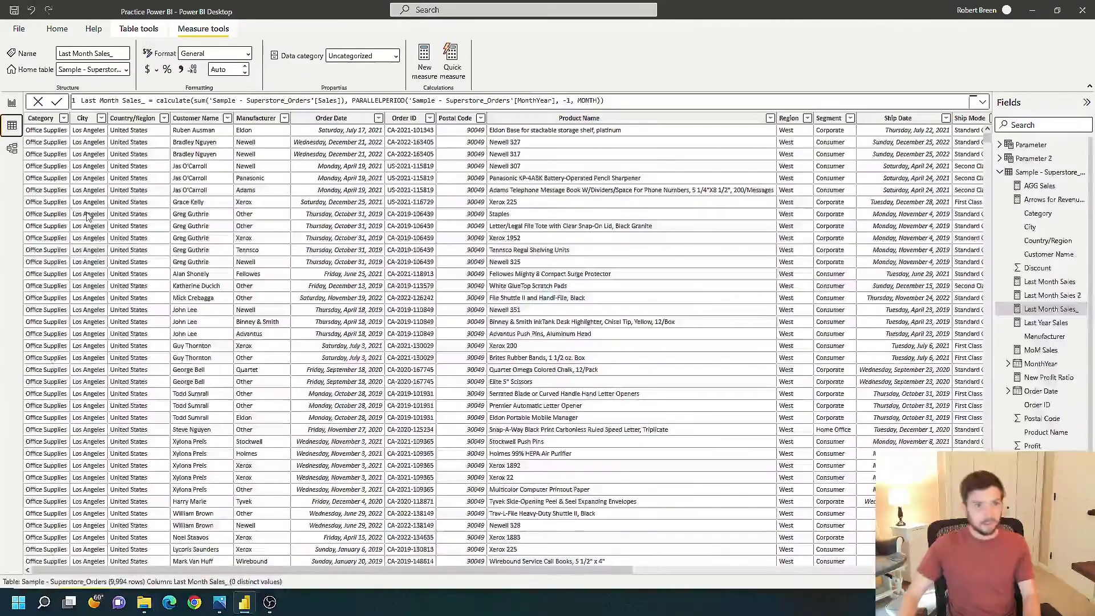
{"action": "left_click", "coordinate": [57, 29]}
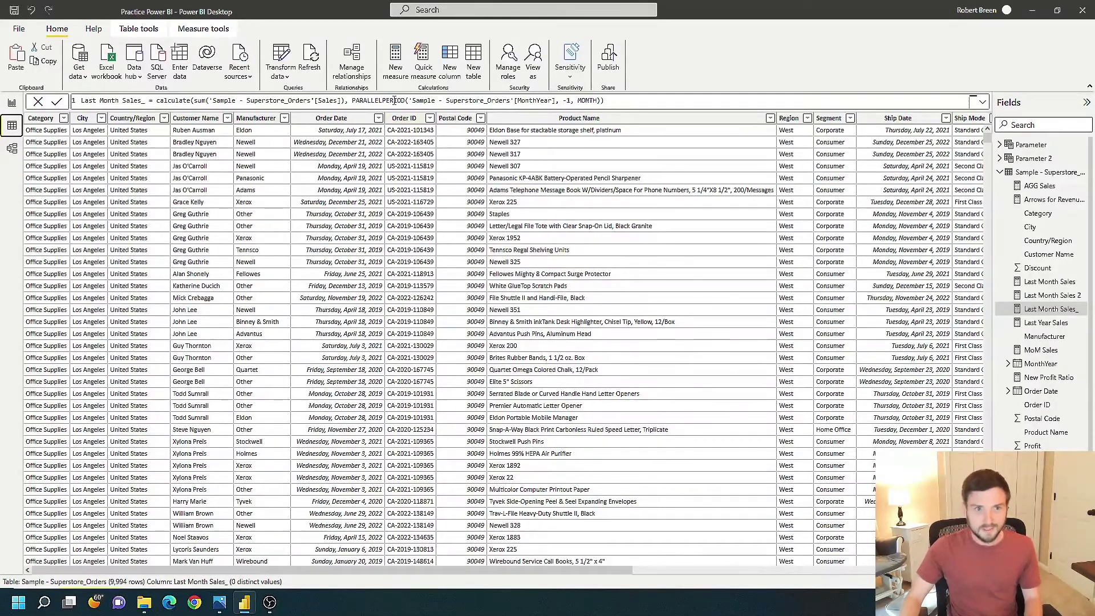
{"action": "left_click", "coordinate": [395, 67]}
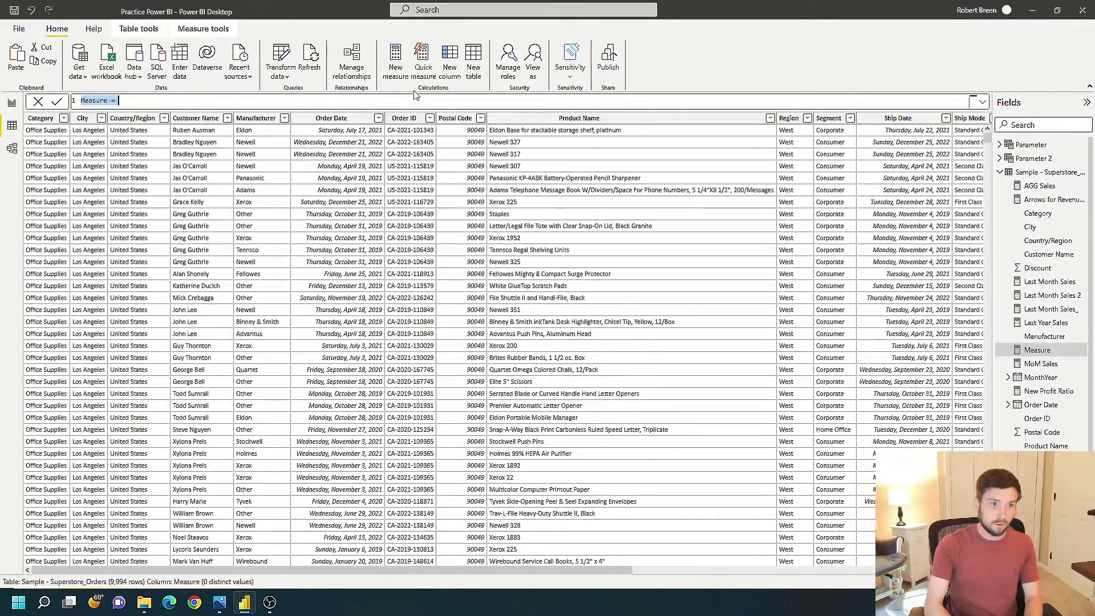
{"action": "type", "text": "Month C"}
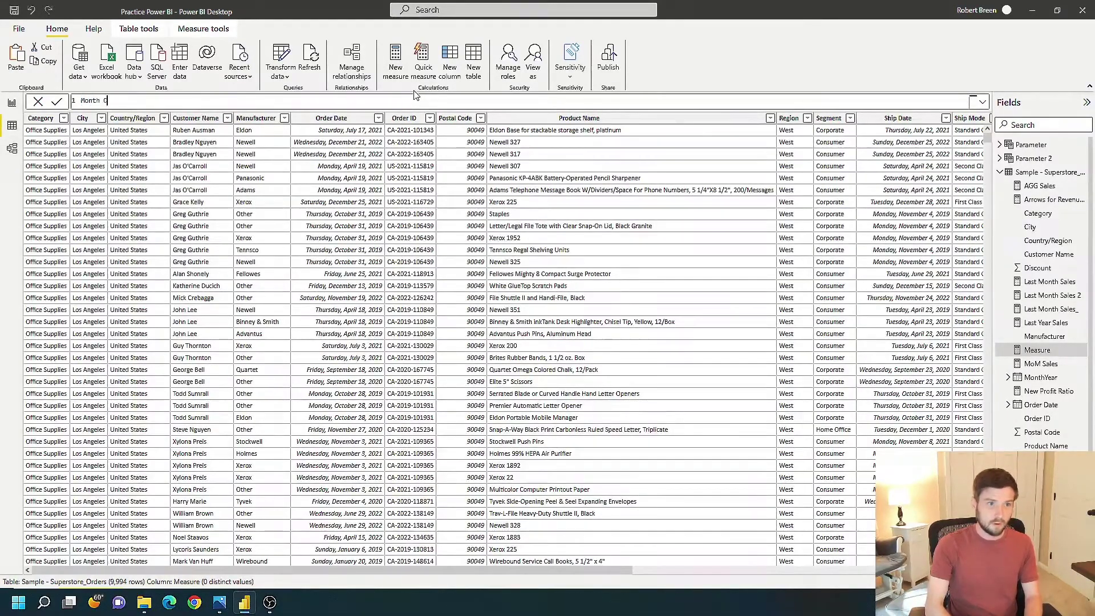
{"action": "type", "text": "ver "}
{"action": "type", "text": "Month_"}
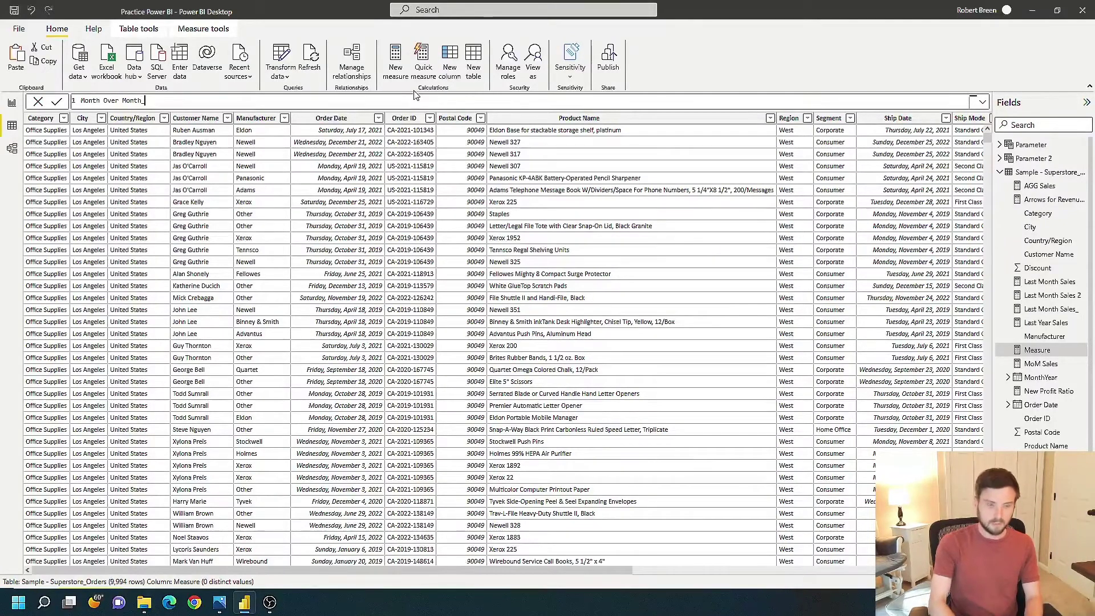
{"action": "type", "text": " ="}
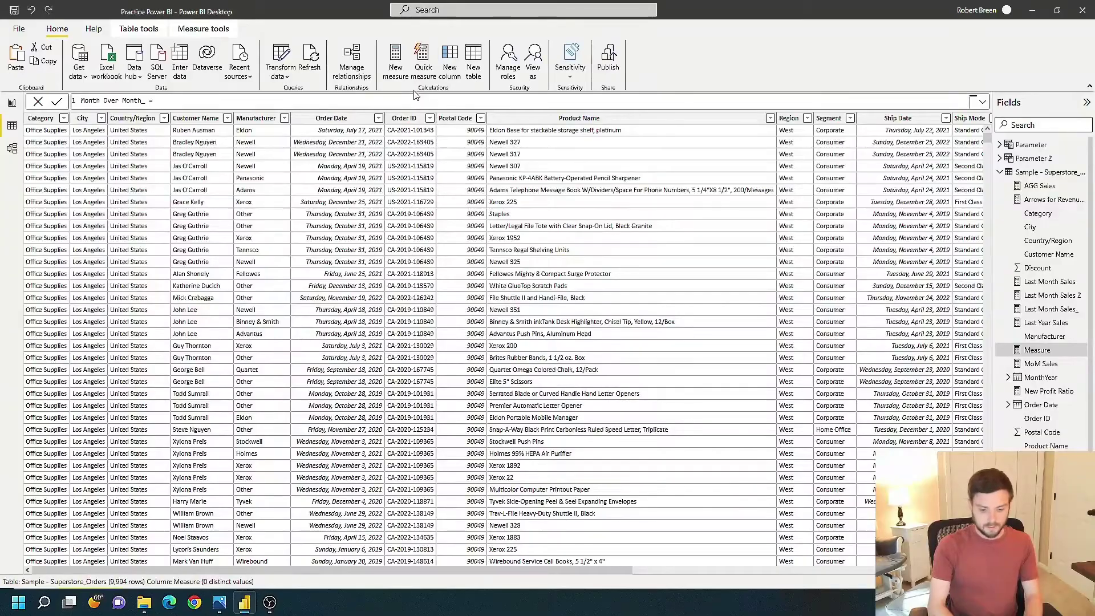
{"action": "type", "text": "sum"}
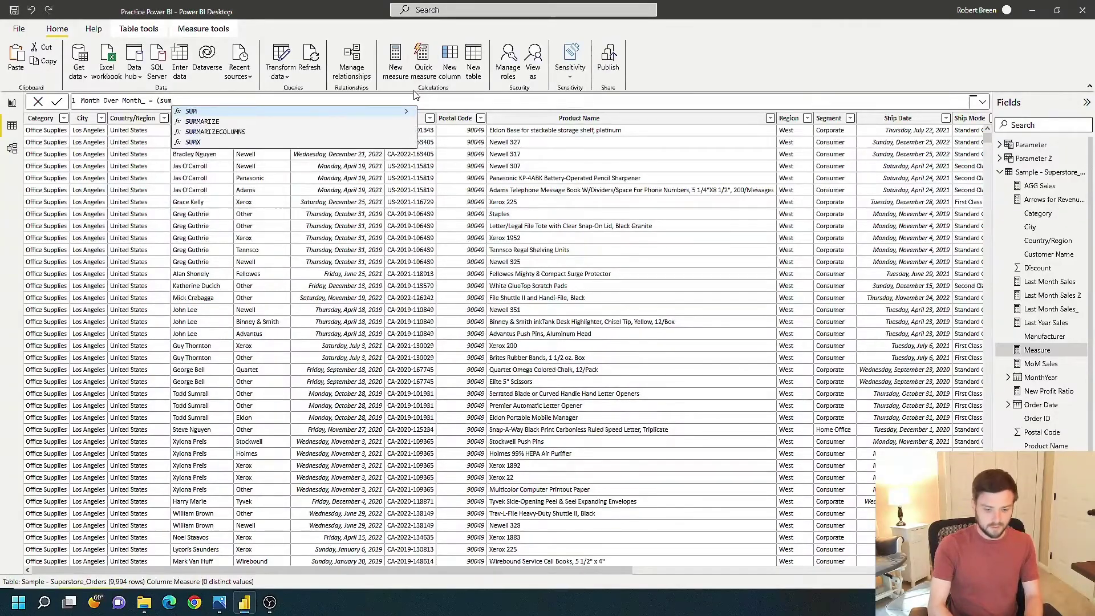
Step: Write and commit Month Over Month_ = (SUM(Sales) - [Last Month Sales_]) / [Last Month Sales_]
{"action": "key", "text": "Tab"}
{"action": "type", "text": "'Sa"}
{"action": "key", "text": "Tab"}
{"action": "type", "text": "[Sal"}
{"action": "key", "text": "Tab"}
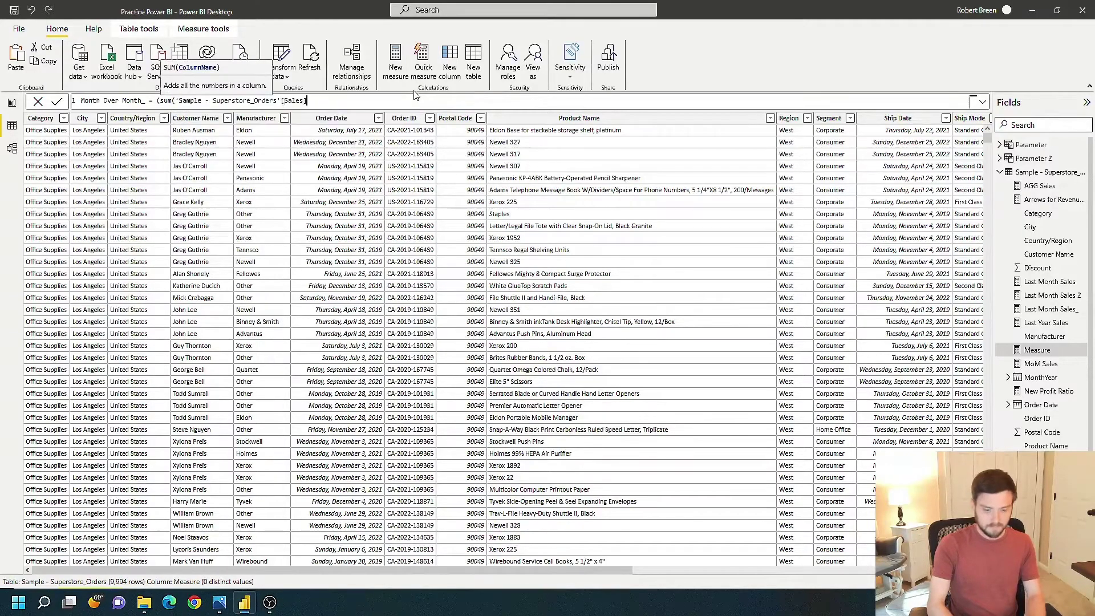
{"action": "type", "text": ")"}
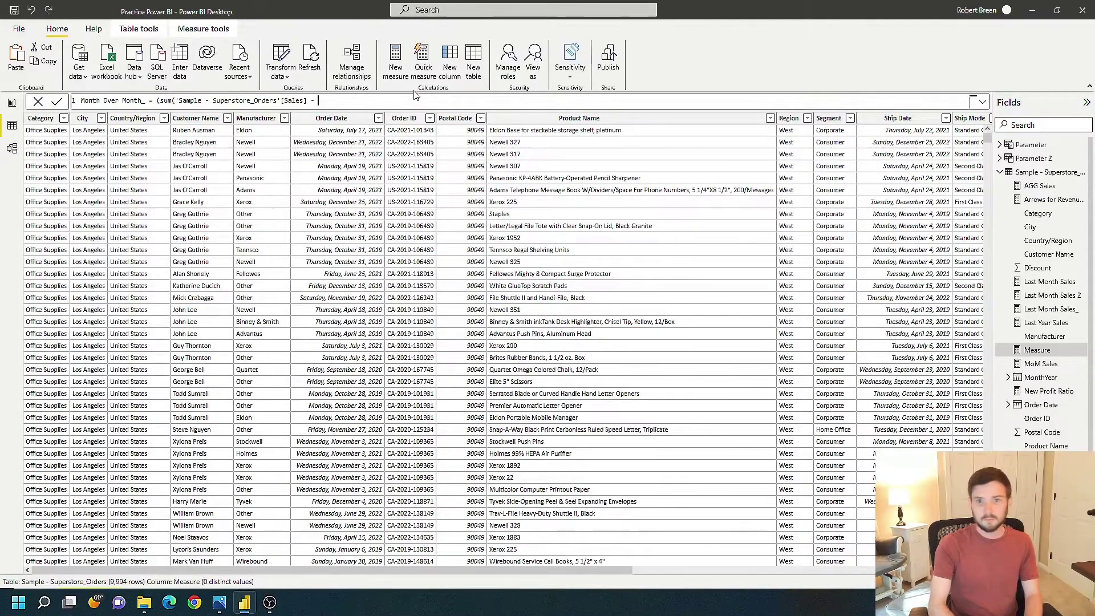
{"action": "type", "text": " last m"}
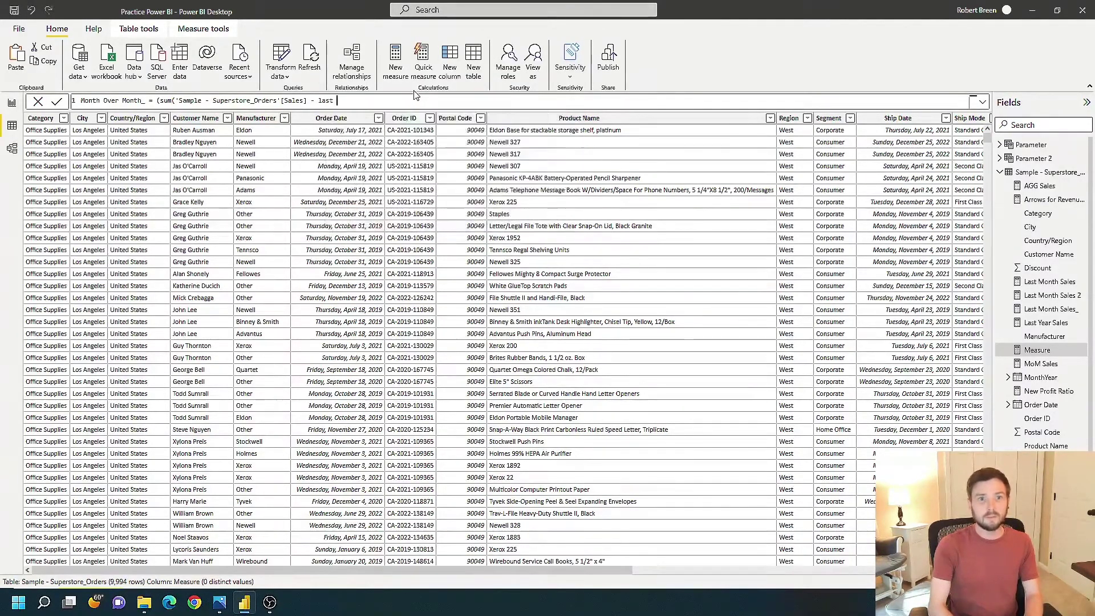
{"action": "key", "text": "Down"}
{"action": "key", "text": "Tab"}
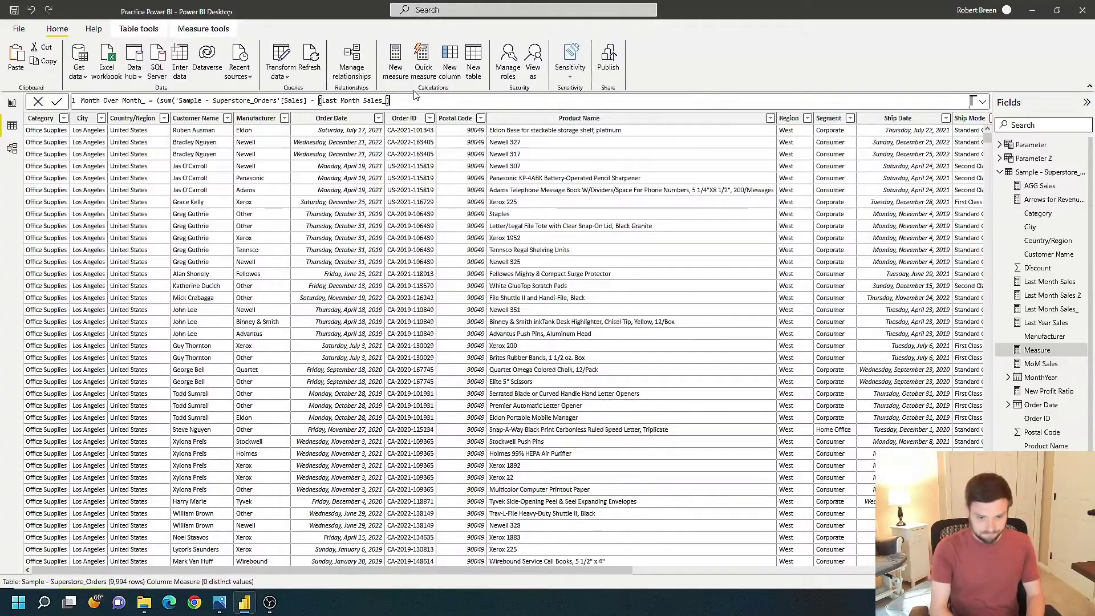
{"action": "type", "text": ") /"}
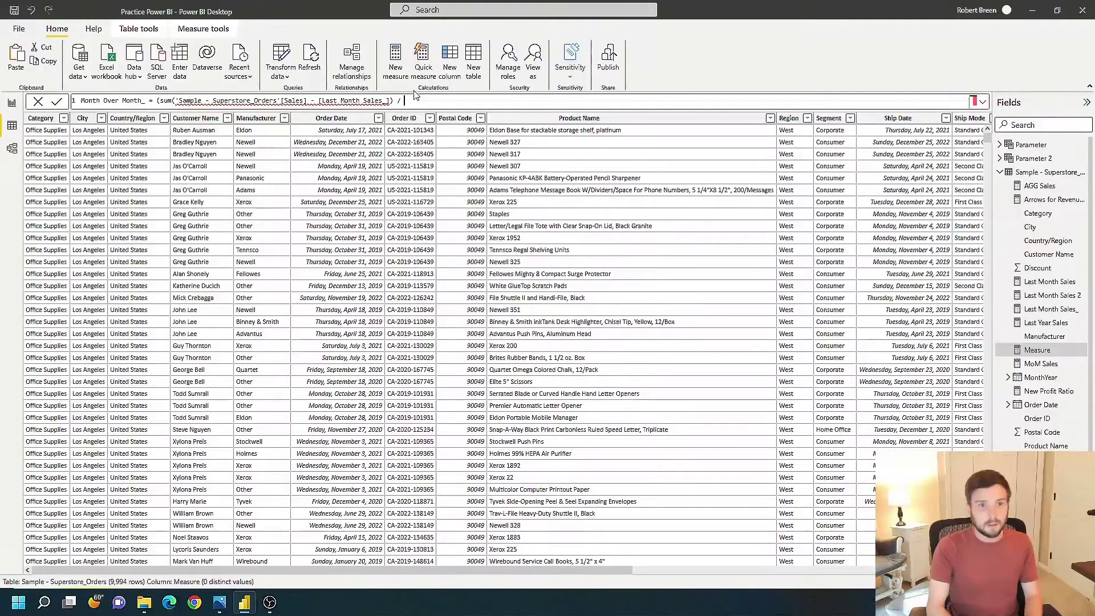
{"action": "type", "text": "last"}
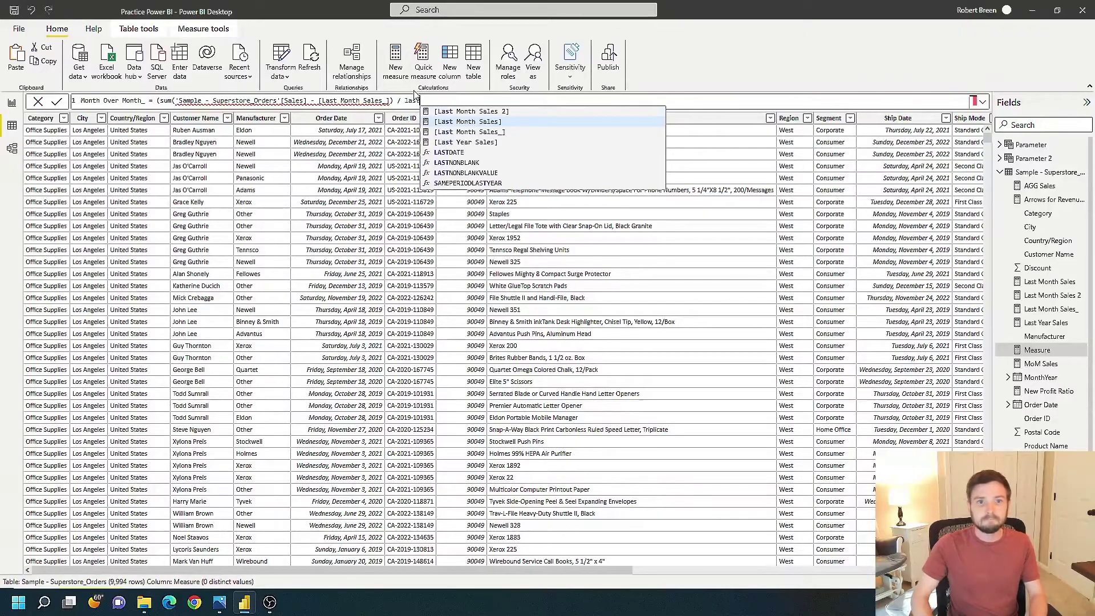
{"action": "key", "text": "Down"}
{"action": "key", "text": "Down"}
{"action": "key", "text": "Tab"}
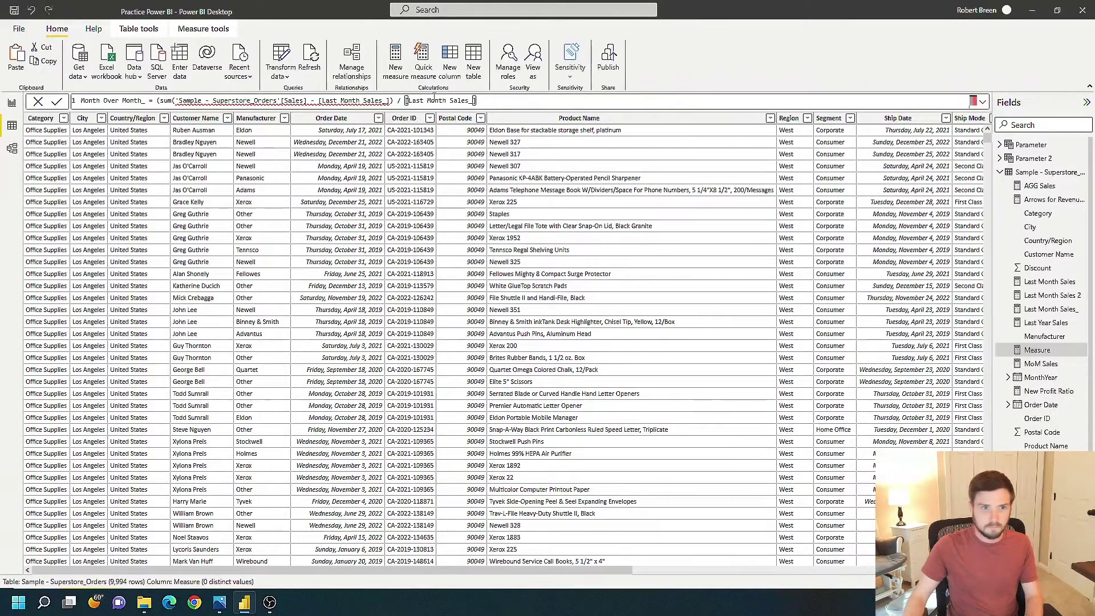
{"action": "left_click", "coordinate": [327, 100]}
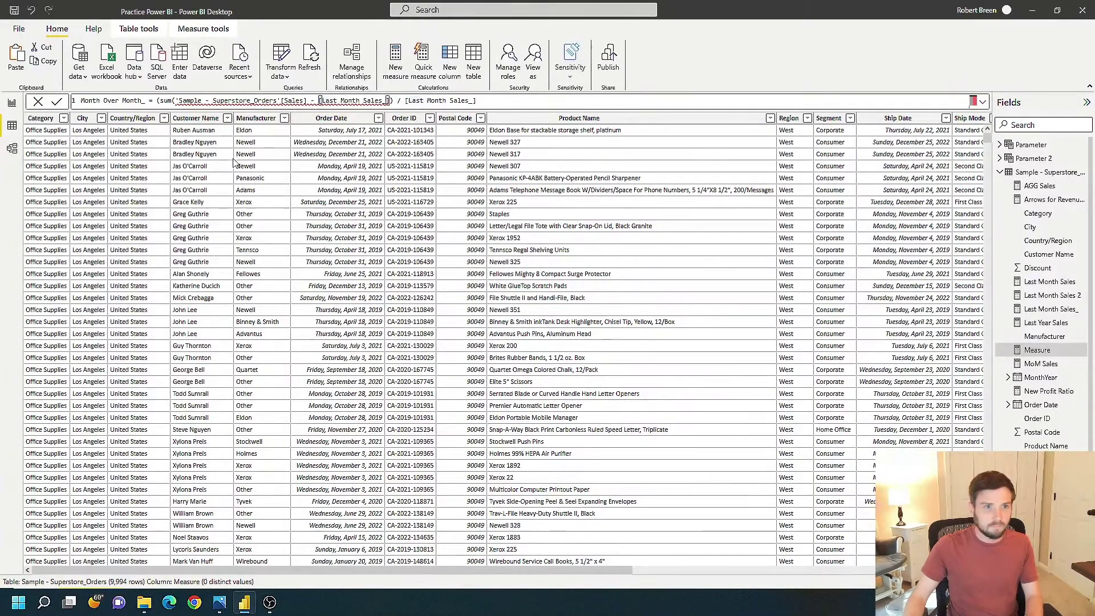
{"action": "type", "text": ")"}
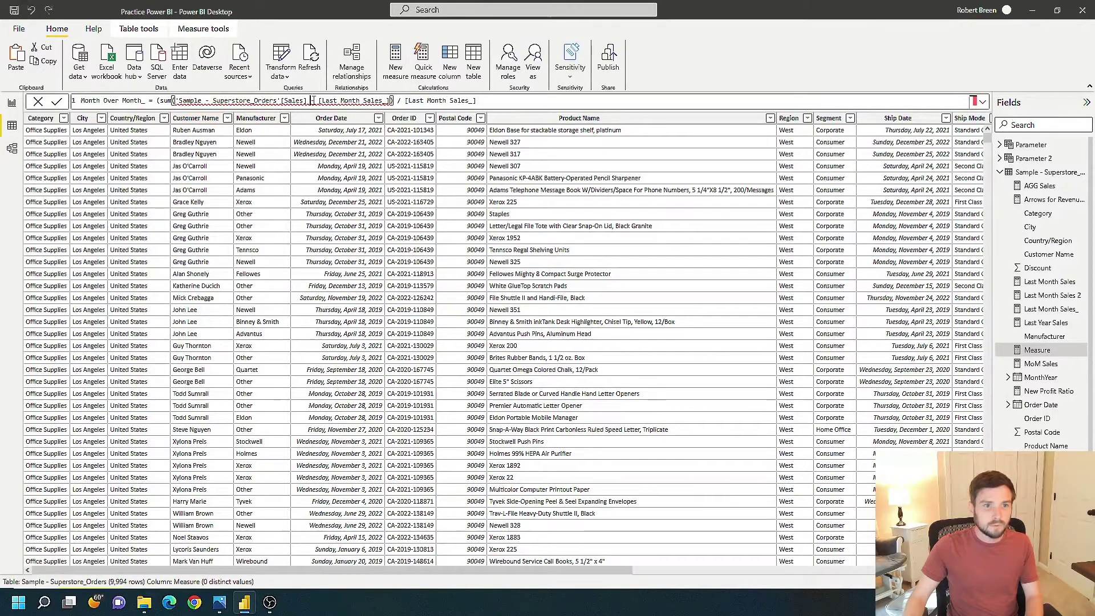
{"action": "type", "text": ")"}
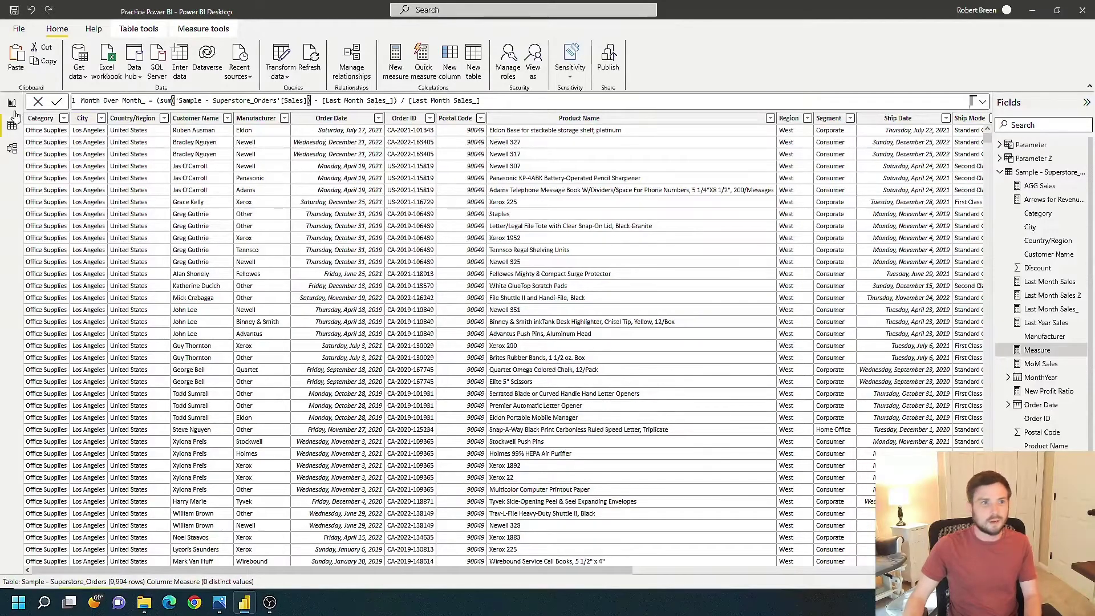
{"action": "left_click", "coordinate": [57, 102]}
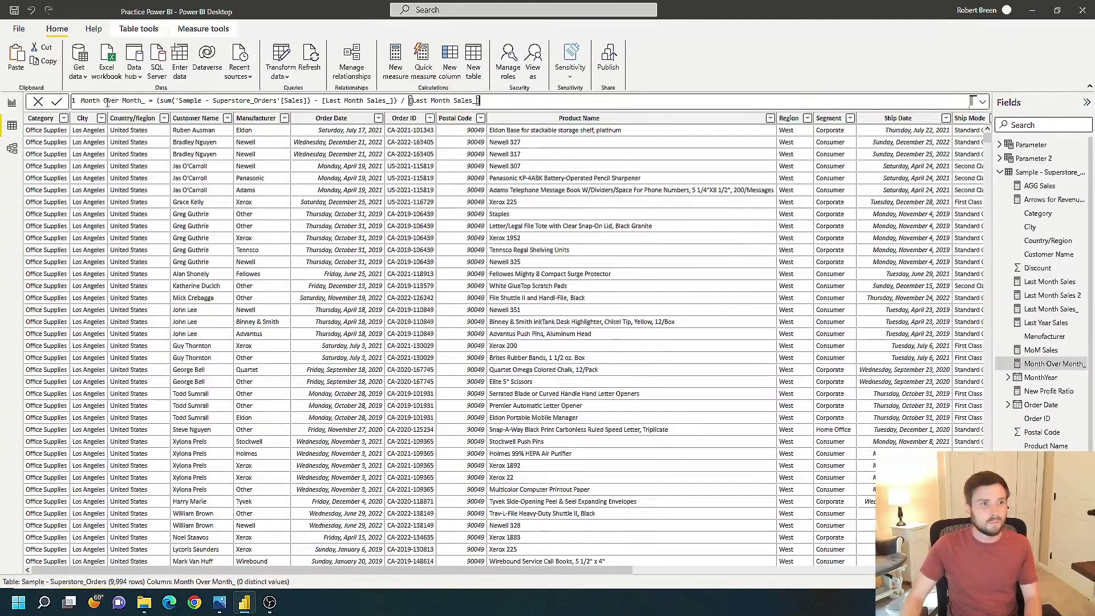
Step: Shorten the sales line chart and paste a duplicate of it positioned below
{"action": "left_click", "coordinate": [12, 104]}
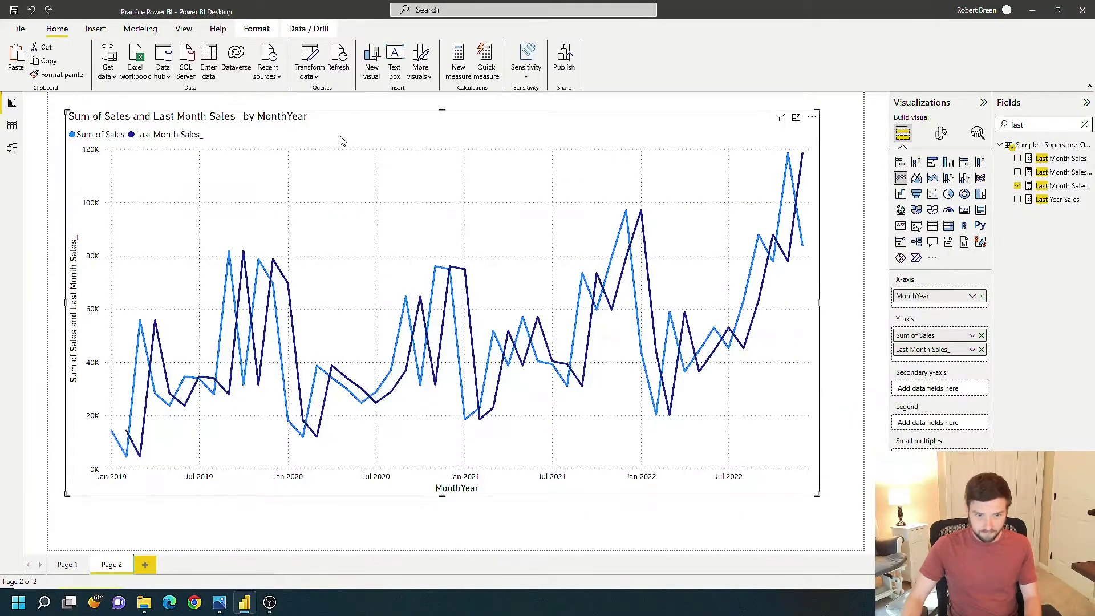
{"action": "left_click_drag", "start_coordinate": [443, 495], "coordinate": [442, 306]}
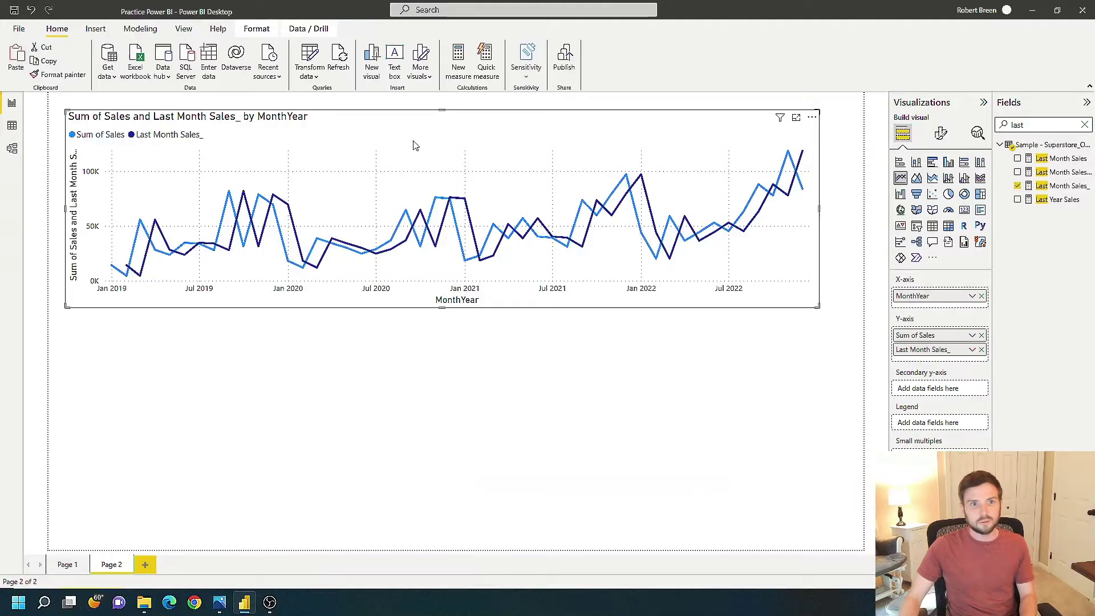
{"action": "key", "text": "ctrl+c"}
{"action": "key", "text": "ctrl+v"}
{"action": "left_click_drag", "start_coordinate": [414, 145], "coordinate": [441, 331]}
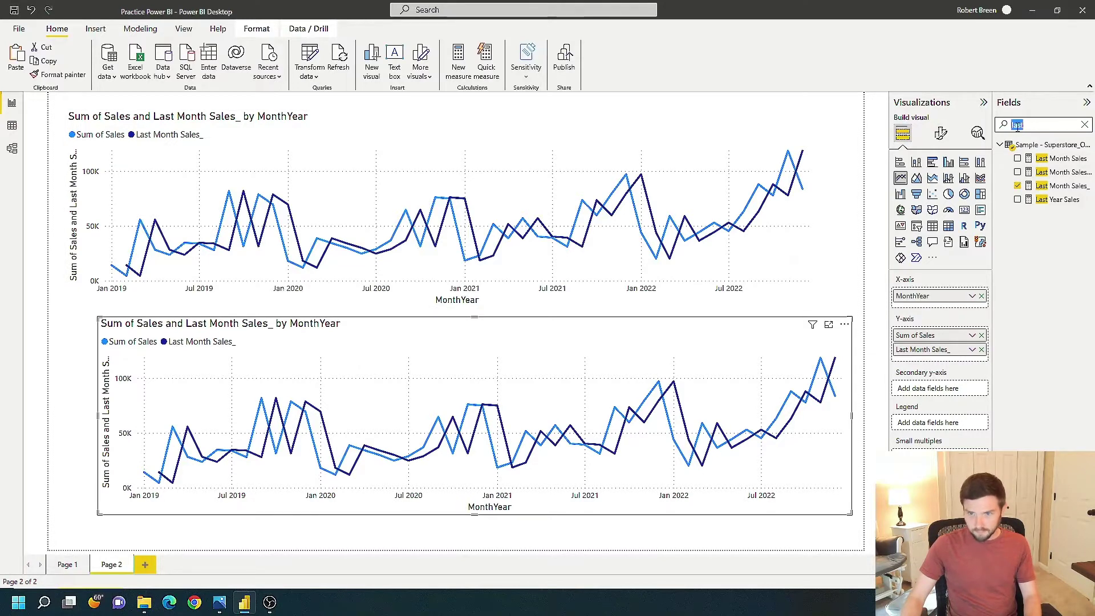
Step: Replace the duplicate's Y-axis fields with Month Over Month_ by MonthYear
{"action": "left_click", "coordinate": [982, 336]}
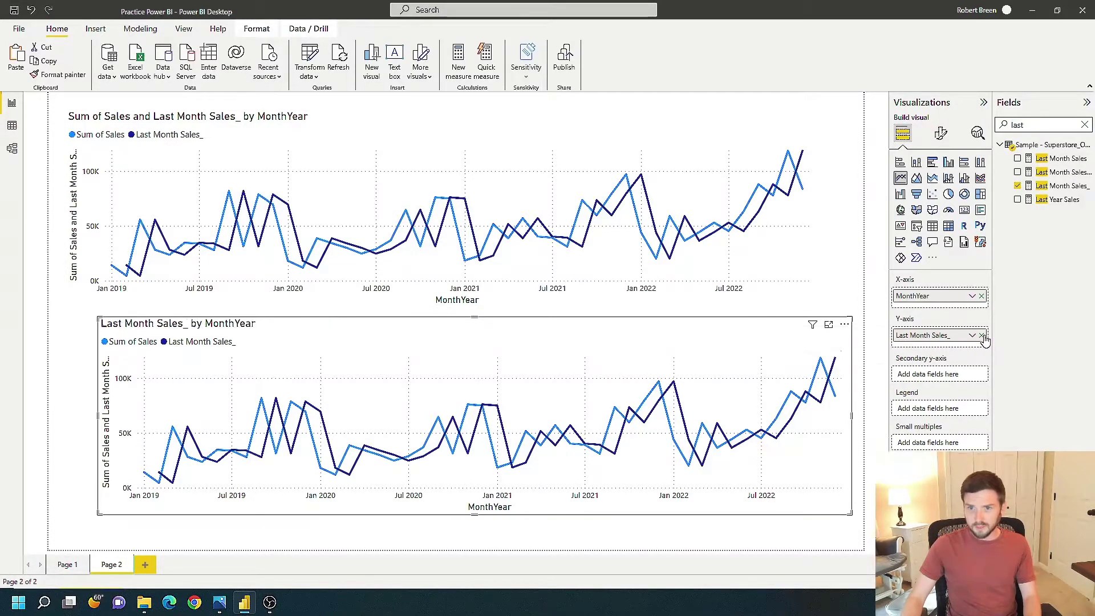
{"action": "left_click", "coordinate": [981, 335]}
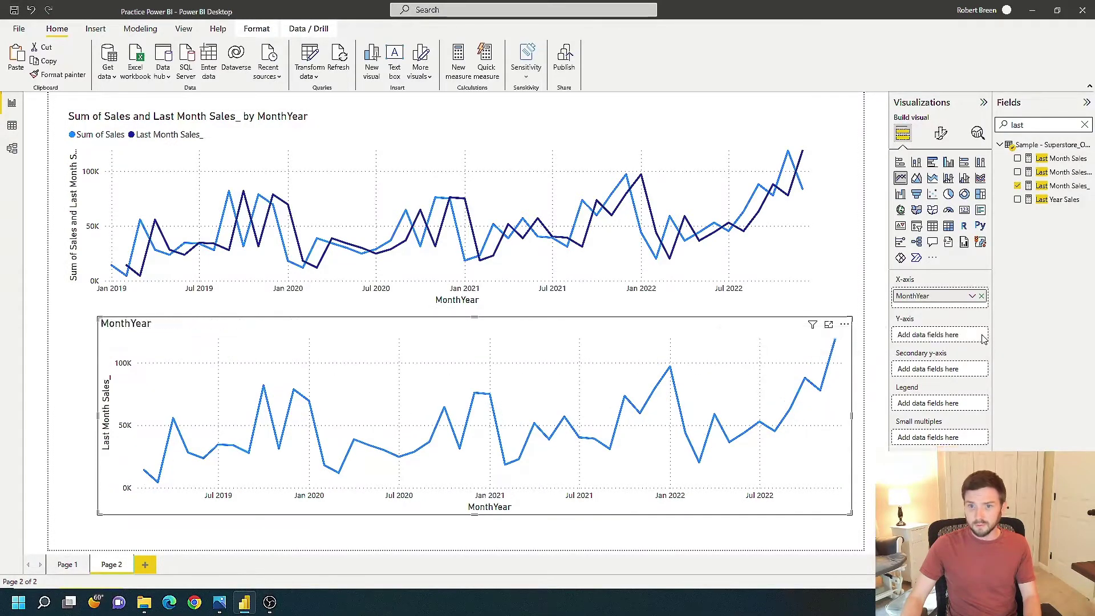
{"action": "double_click", "coordinate": [1024, 126]}
{"action": "type", "text": "month"}
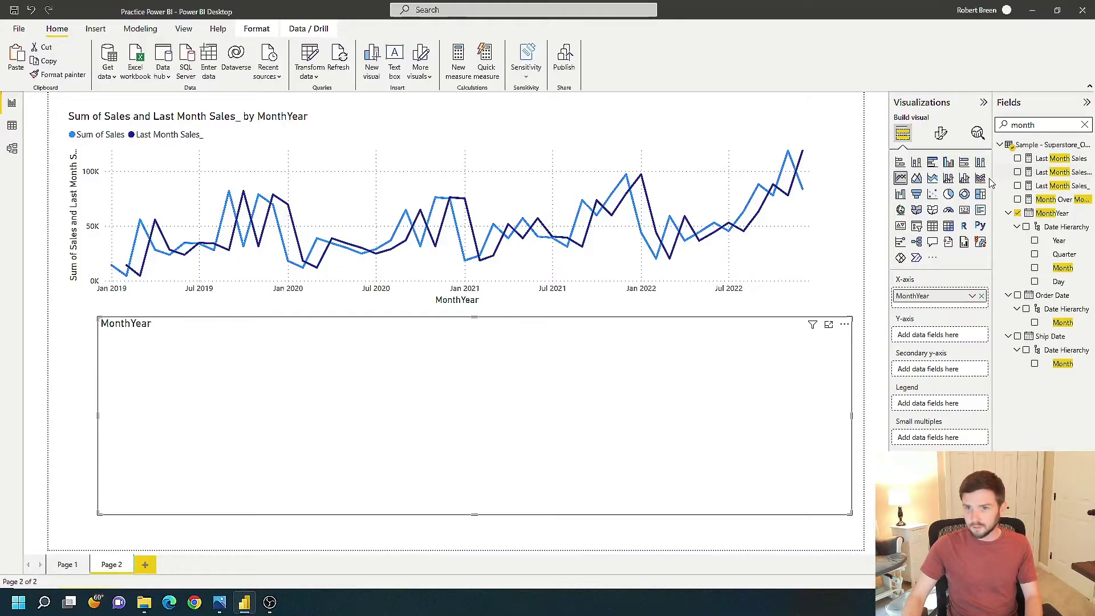
{"action": "left_click_drag", "start_coordinate": [993, 181], "coordinate": [925, 187]}
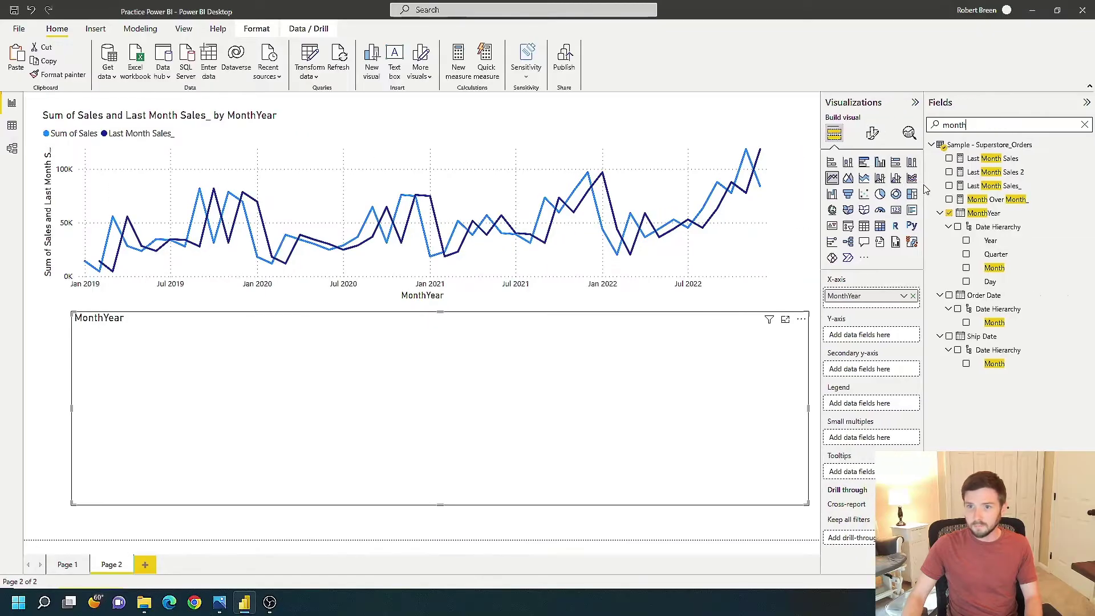
{"action": "left_click", "coordinate": [949, 199]}
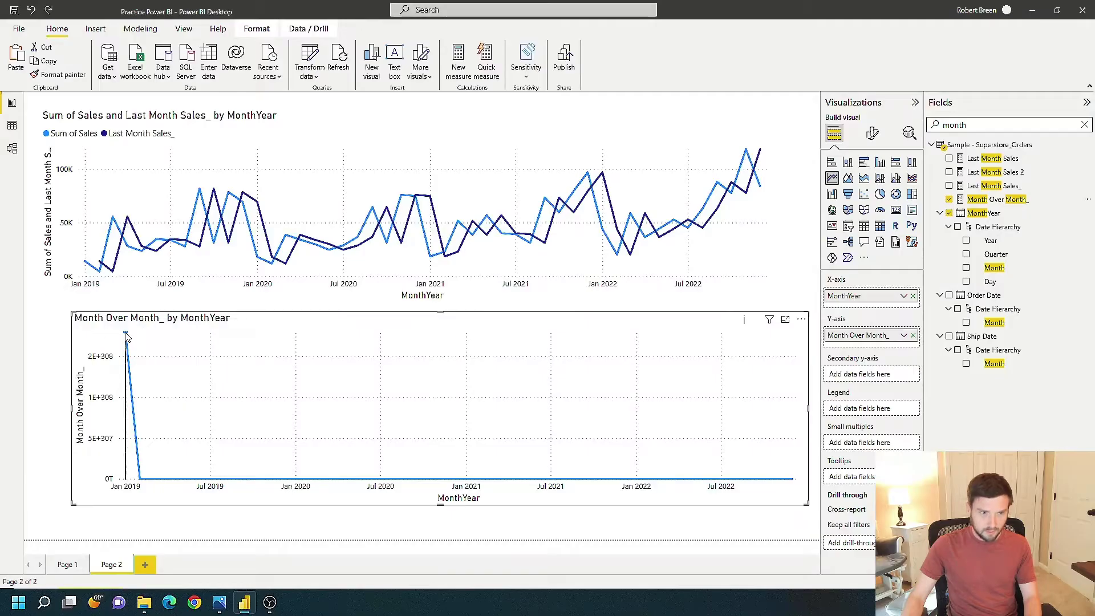
{"action": "mouse_move", "coordinate": [88, 259]}
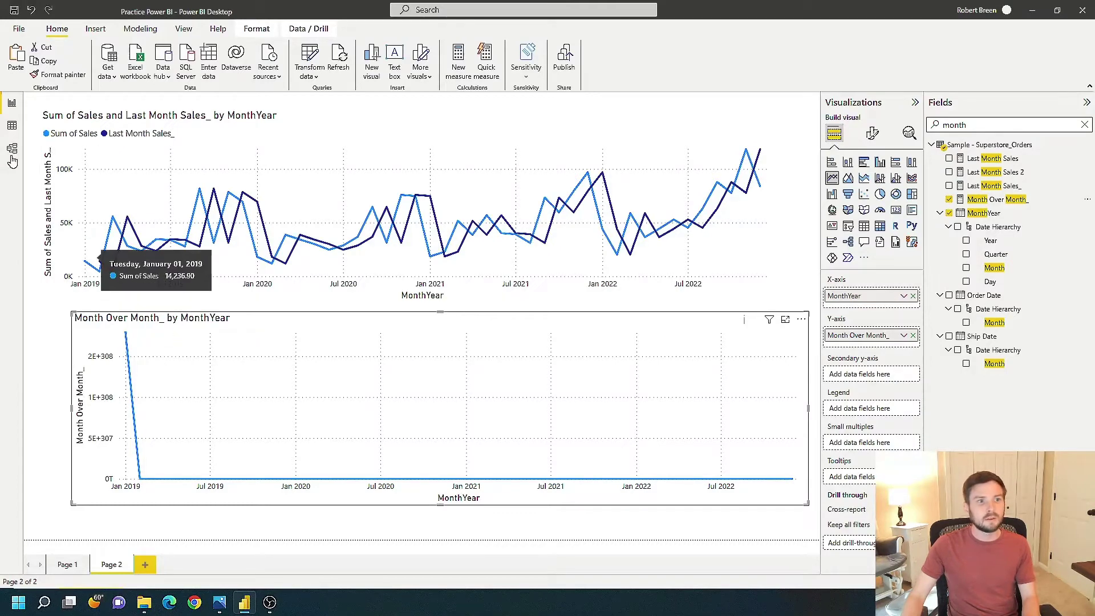
Step: Wrap the Month Over Month_ formula in IFERROR(..., BLANK()) in Data view
{"action": "left_click", "coordinate": [12, 125]}
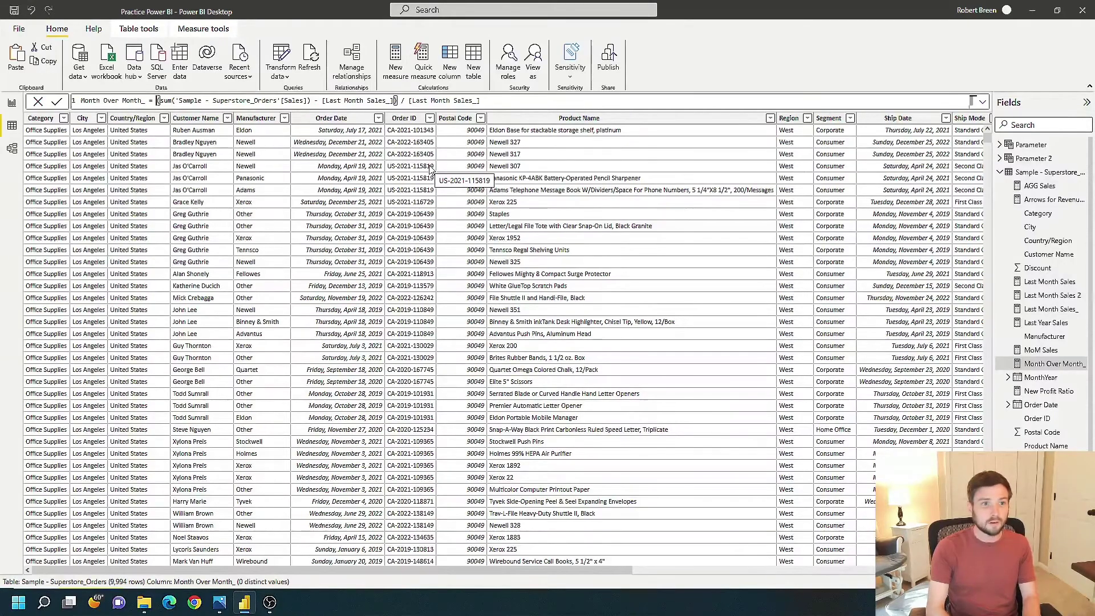
{"action": "type", "text": "iferro"}
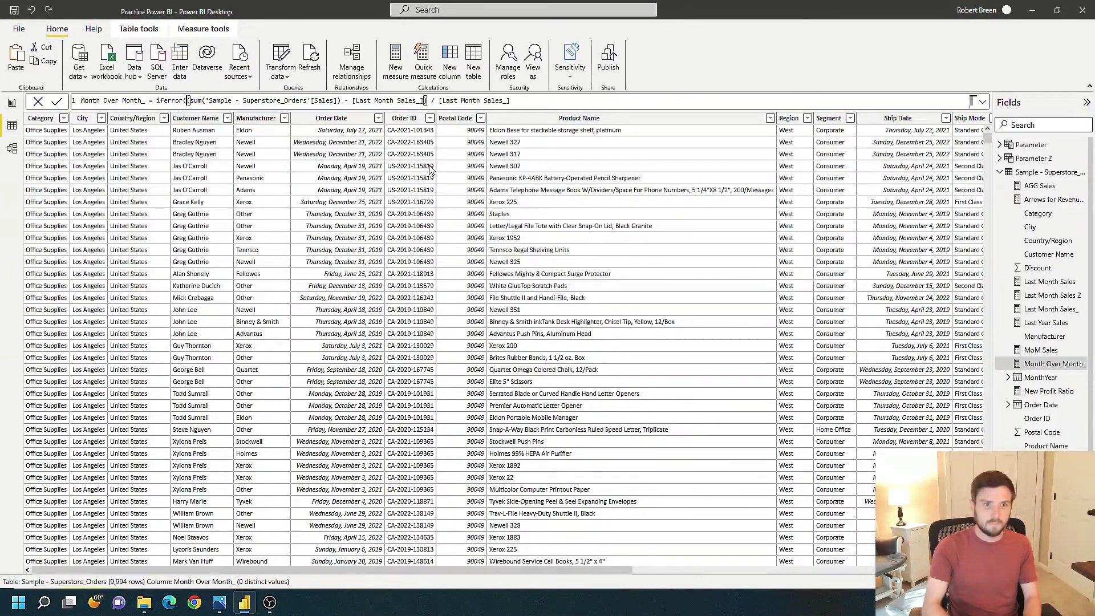
{"action": "type", "text": "r("}
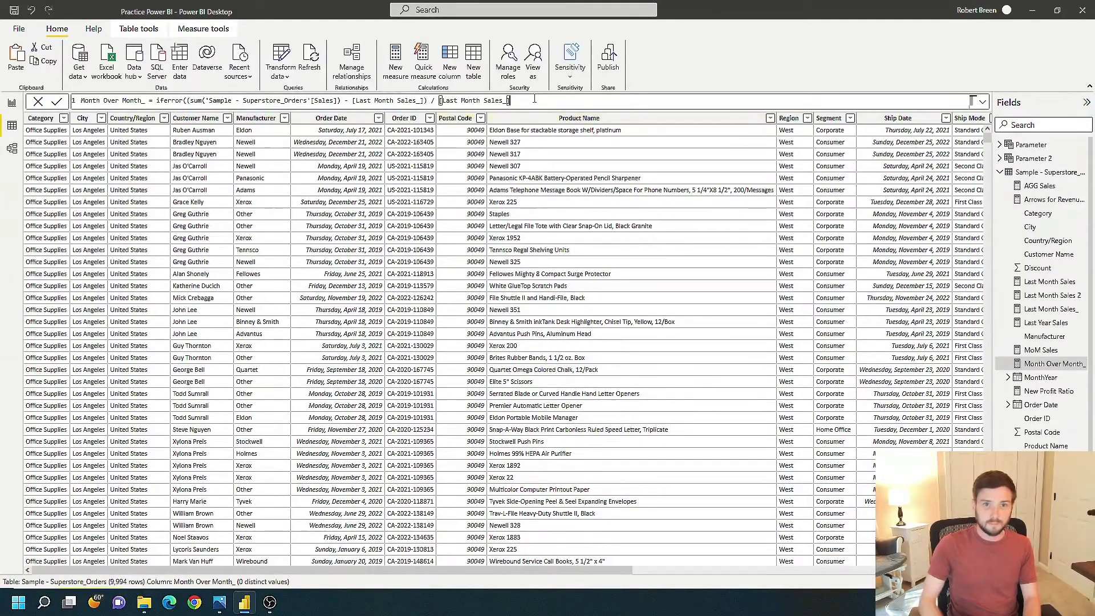
{"action": "type", "text": "),blank()"}
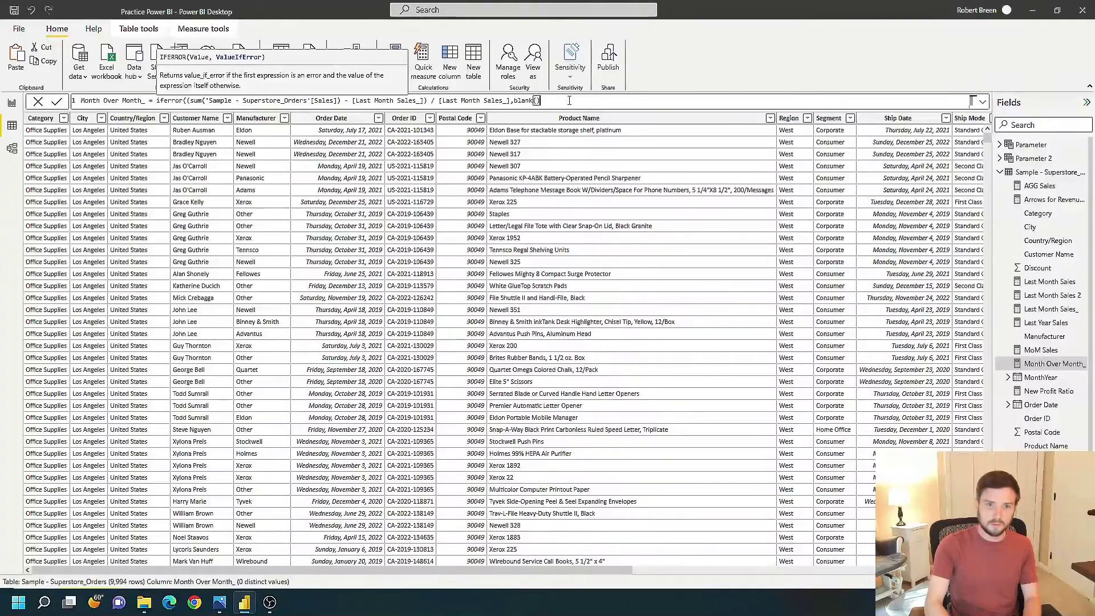
{"action": "type", "text": ")"}
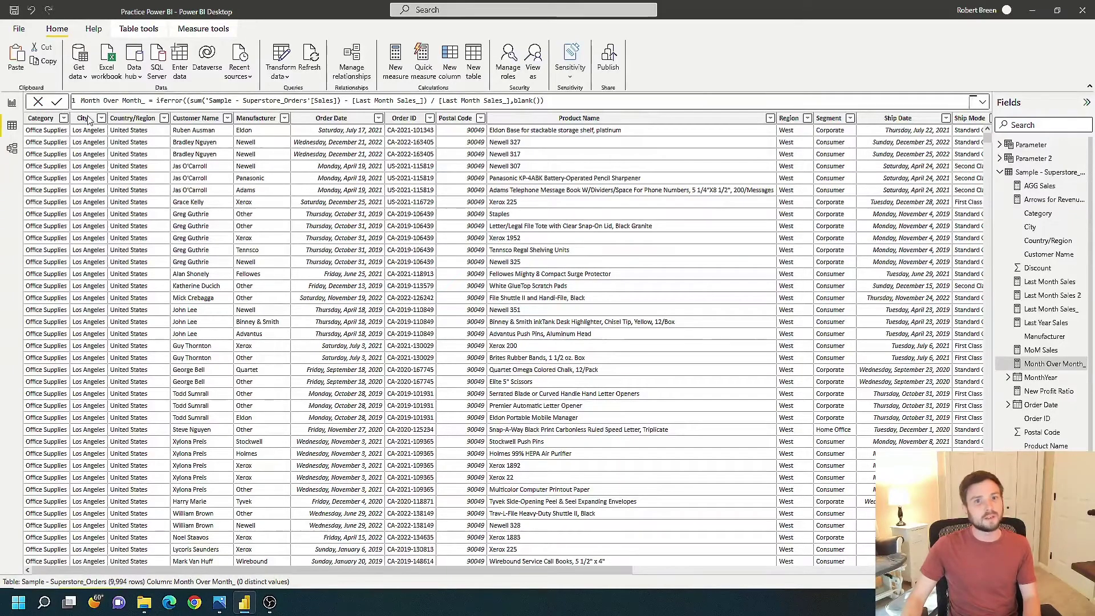
Step: Convert the bottom Month Over Month_ visual to a clustered column chart
{"action": "left_click", "coordinate": [12, 103]}
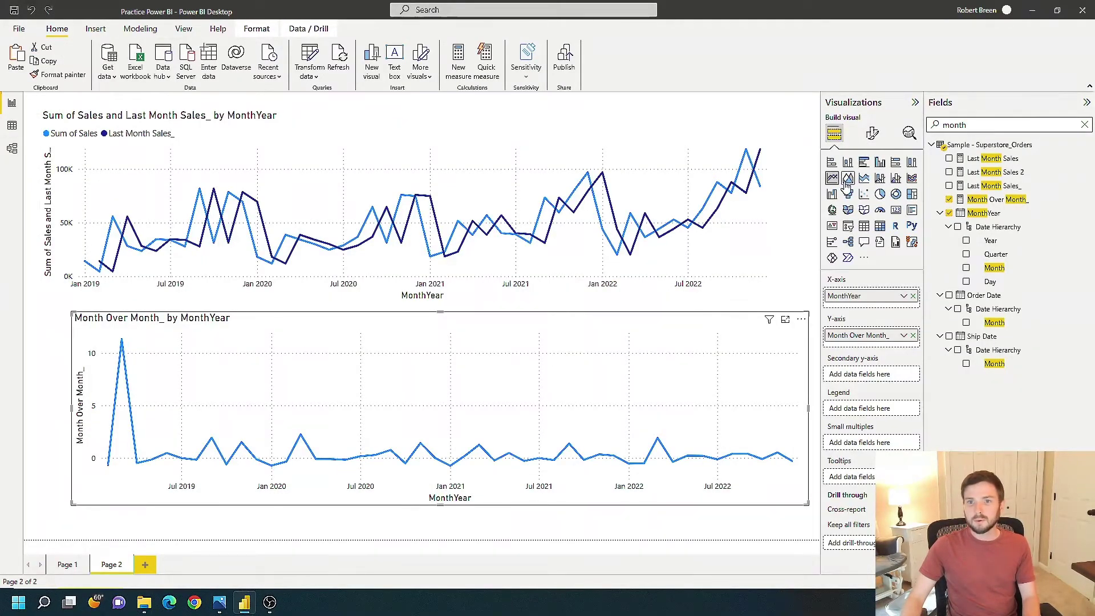
{"action": "left_click", "coordinate": [847, 162]}
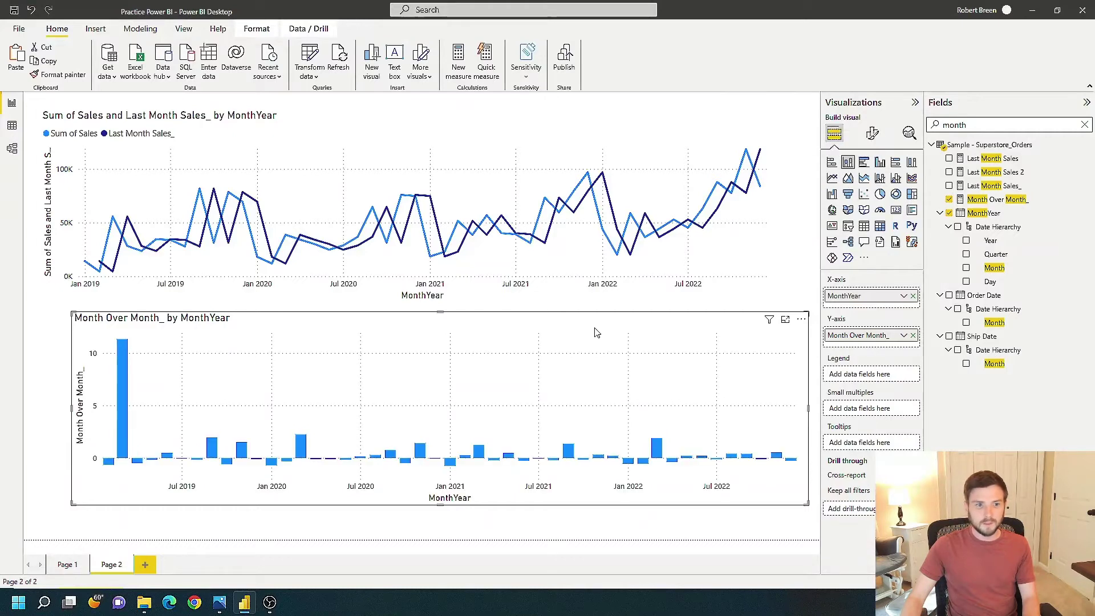